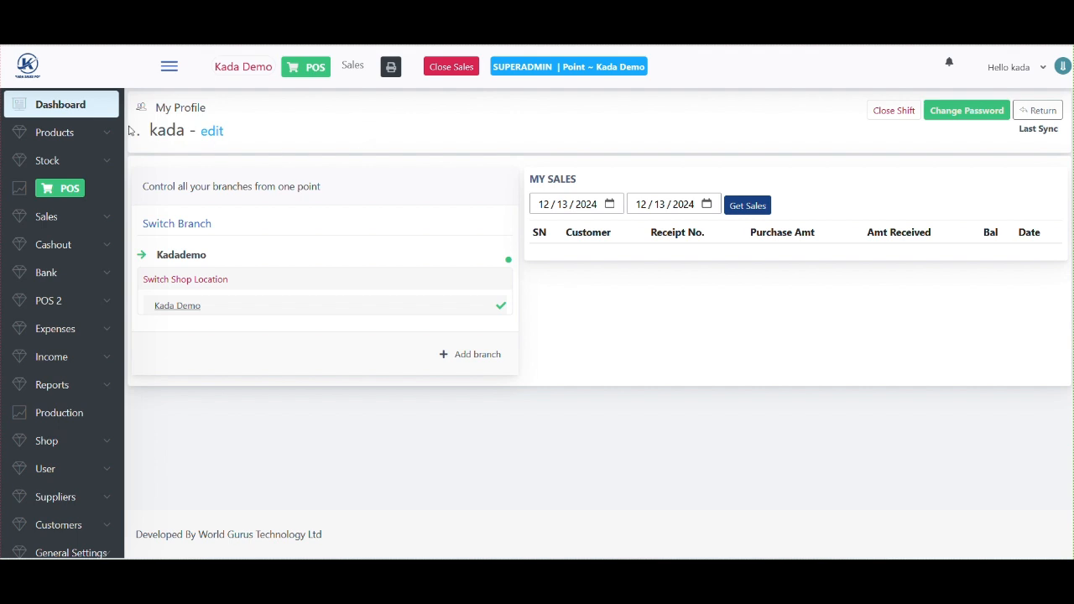
- Open the blank Add Product form, then expand the Suppliers section of the sidebar
left_click(52, 134)
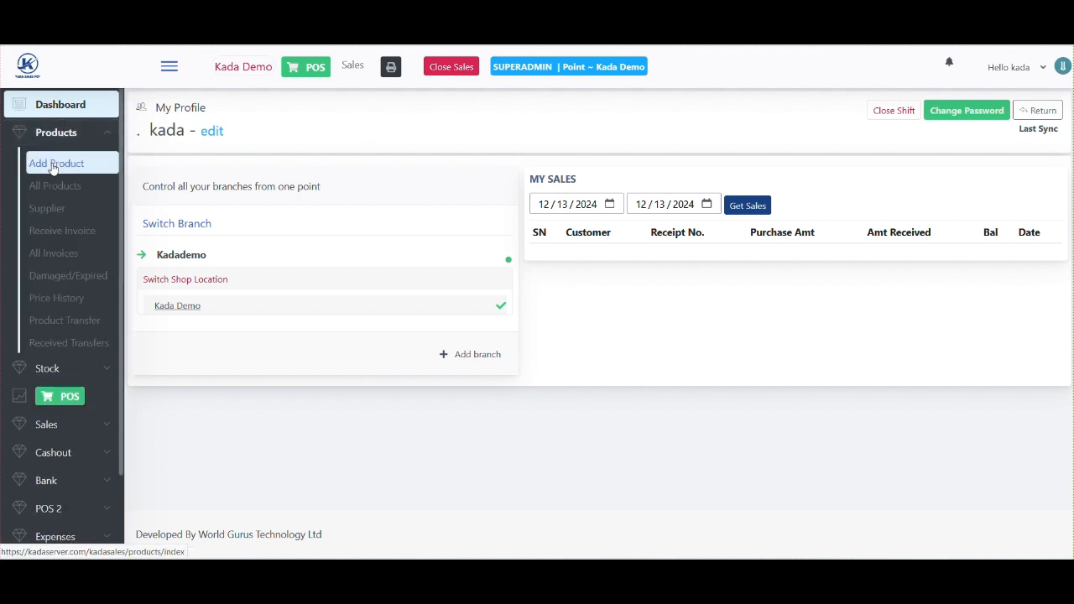
left_click(52, 165)
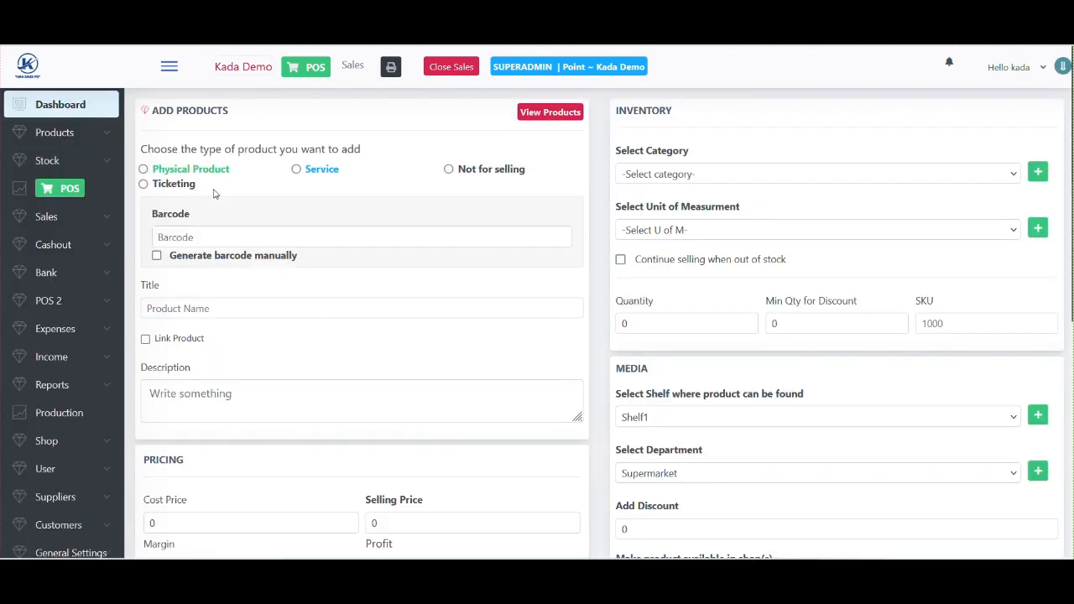
left_click(70, 135)
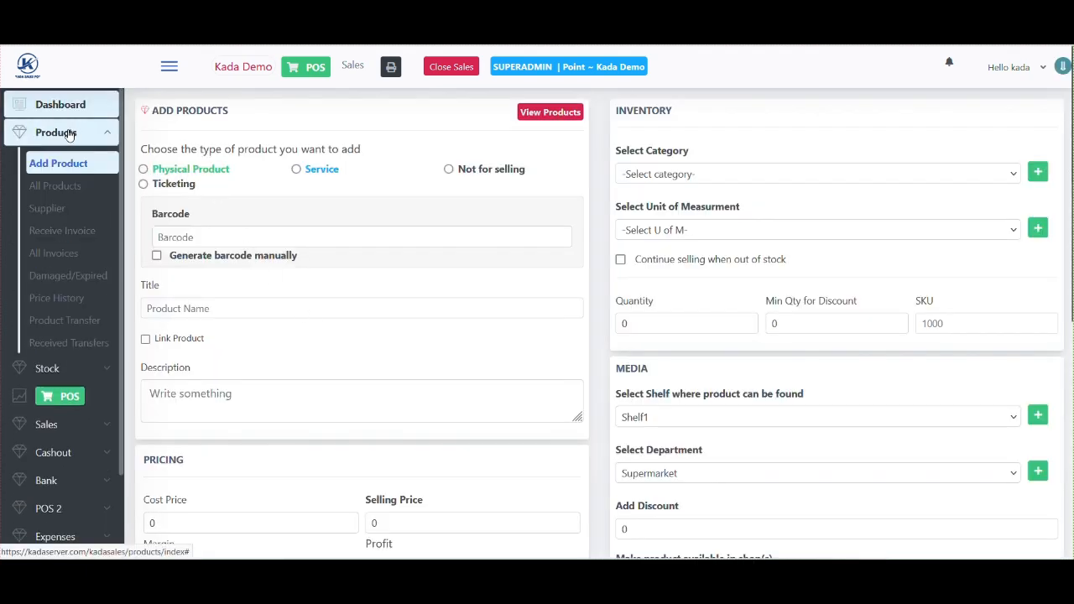
left_click(69, 135)
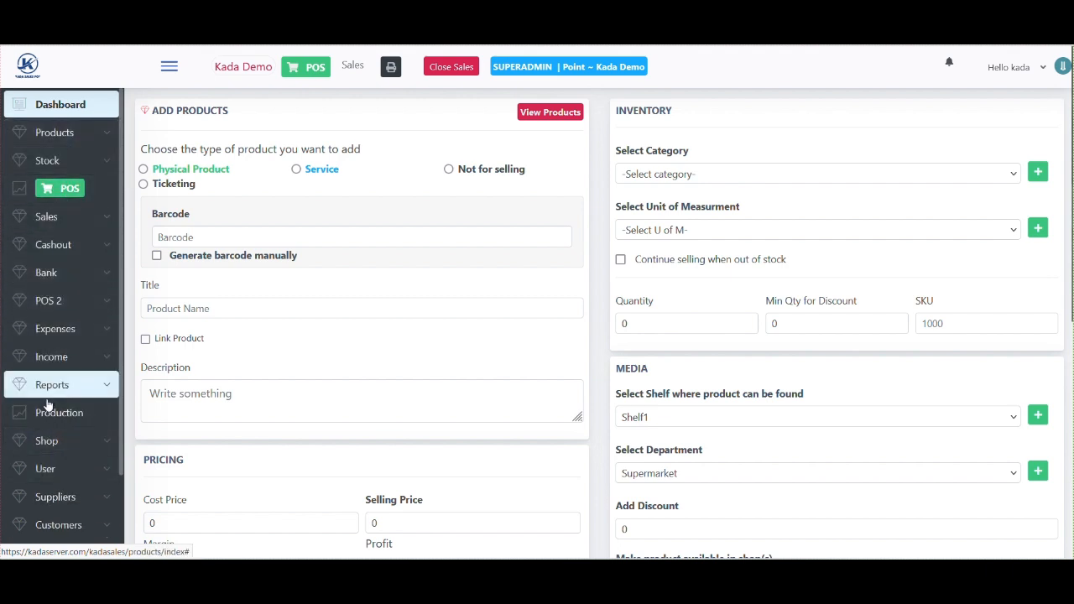
scroll(45, 442, "down", 2)
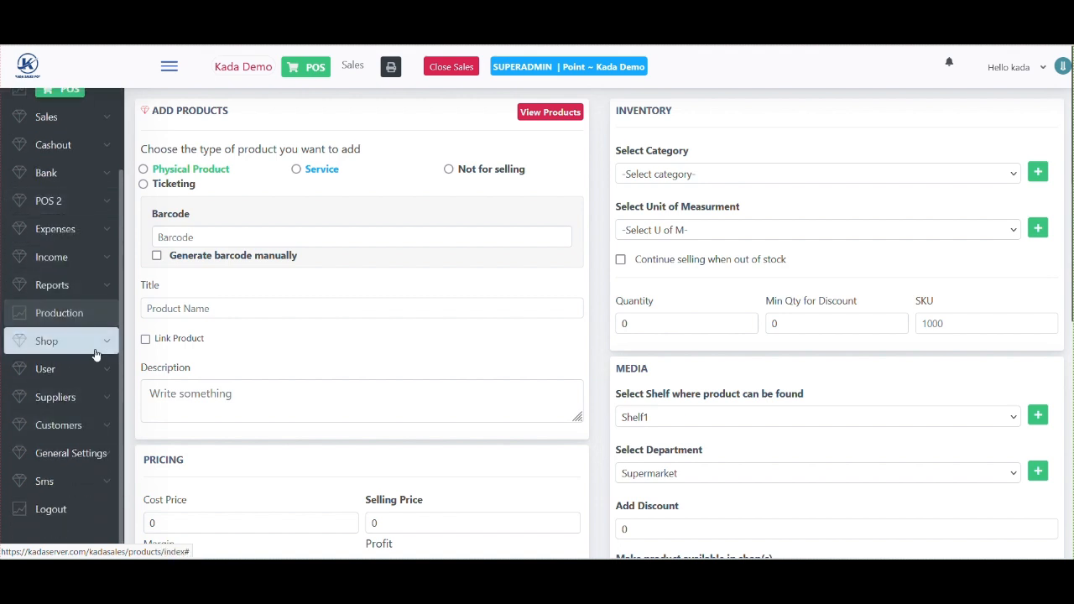
left_click(63, 400)
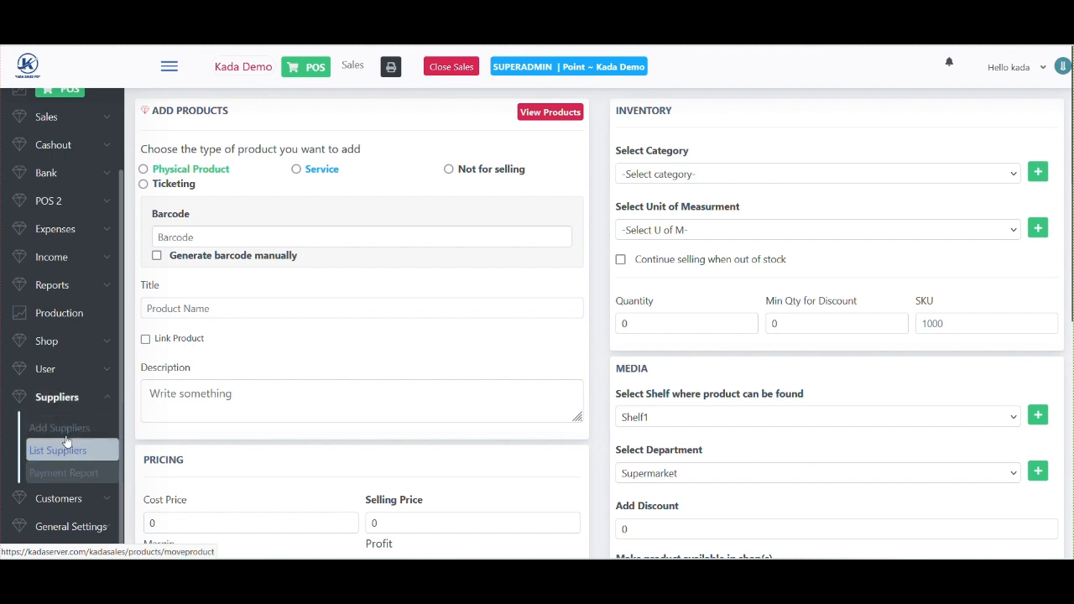
- Open the Add Suppliers registration form and review its required fields
left_click(60, 428)
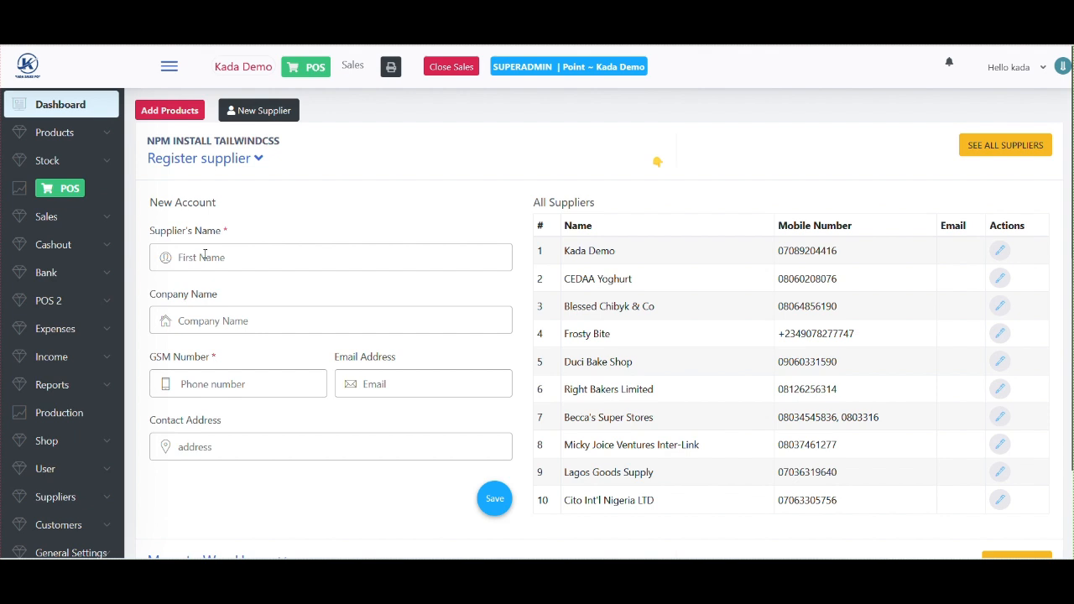
left_click(246, 264)
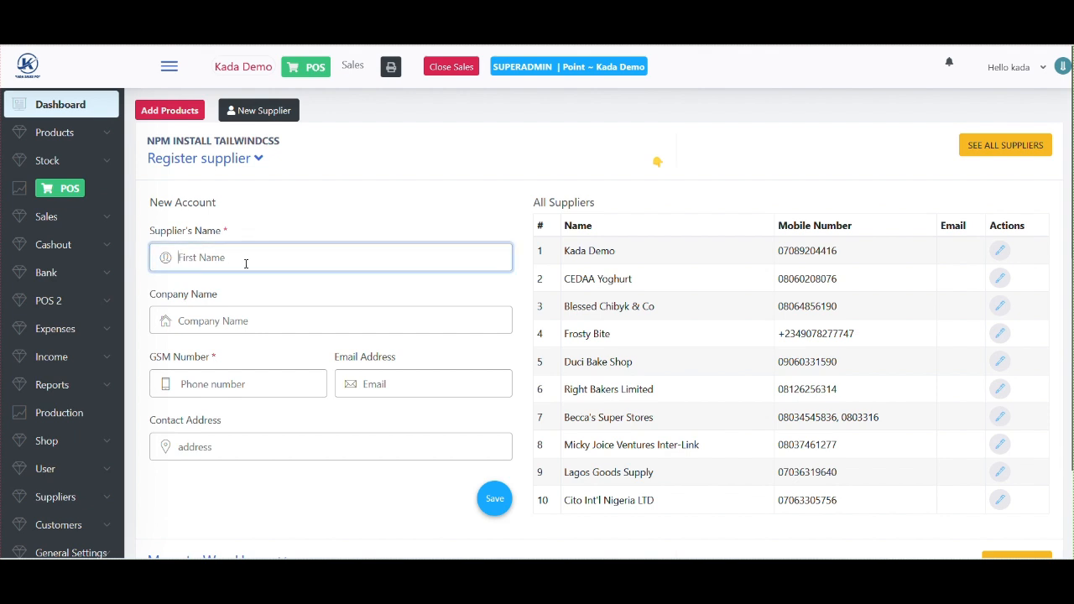
left_click(223, 326)
left_click(225, 384)
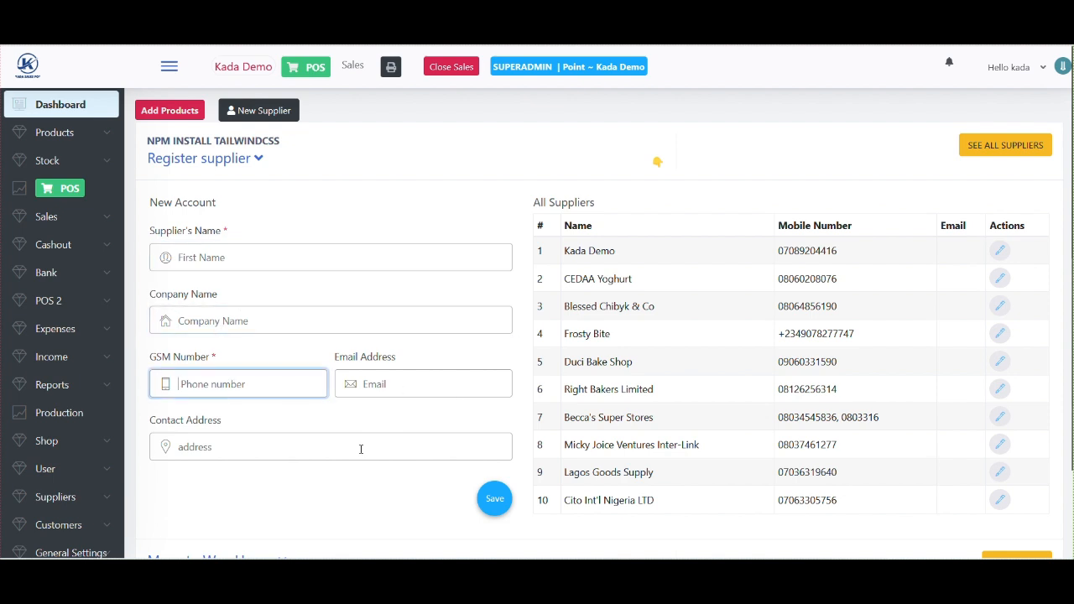
triple_click(227, 233)
double_click(226, 231)
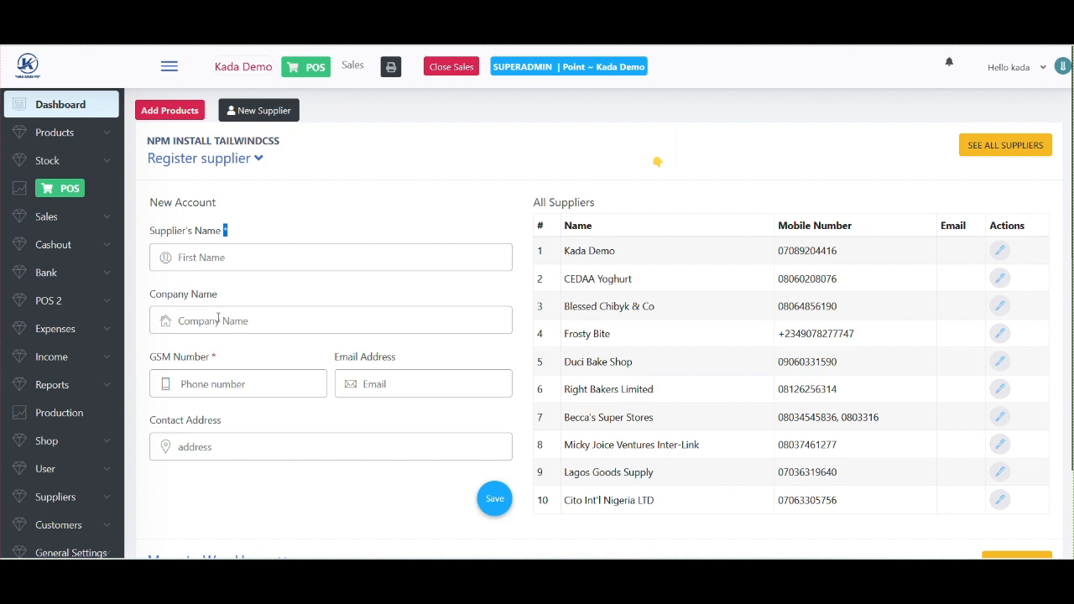
- Enter 'Nigerian Bottles company' as the supplier's name
left_click(207, 260)
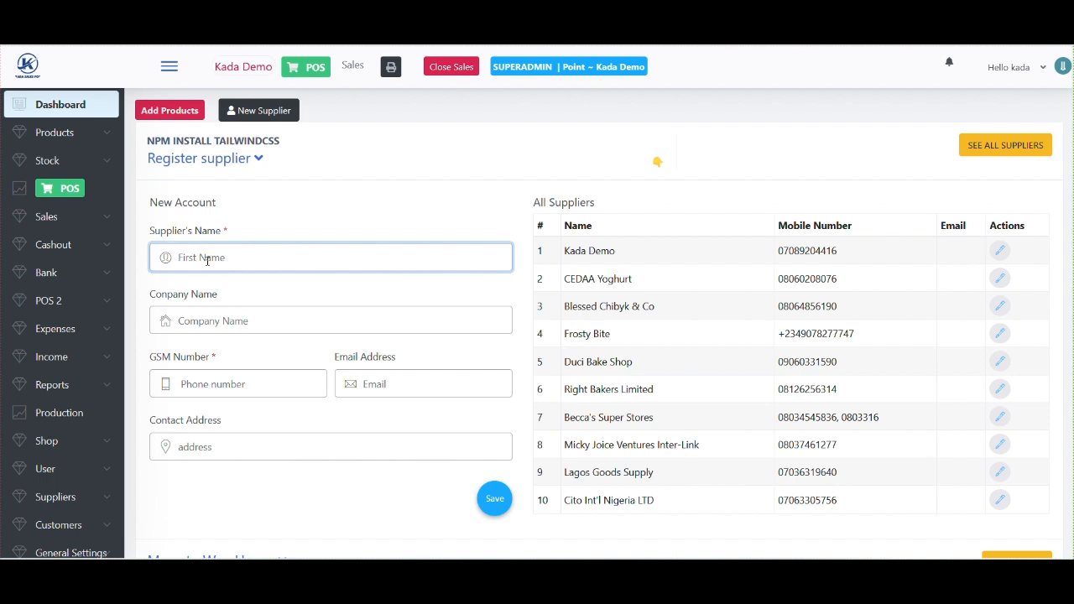
type("Ni")
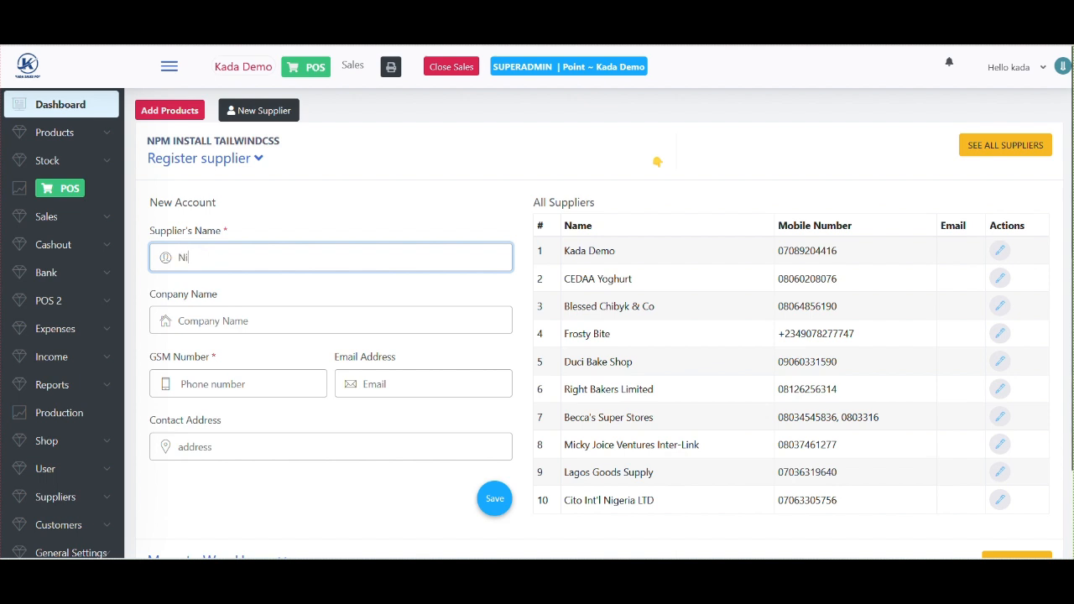
type("geria")
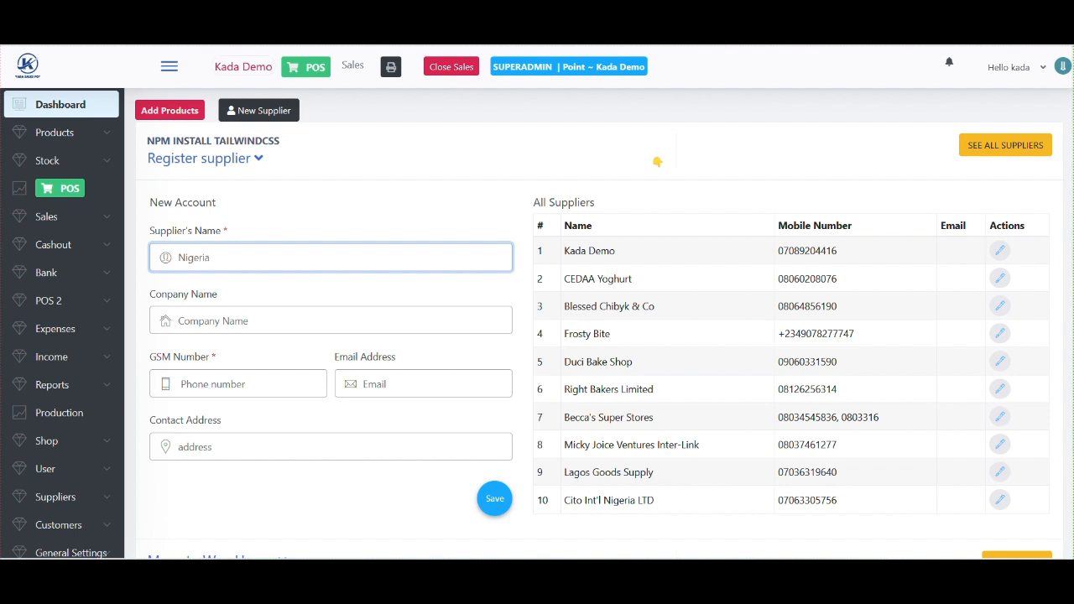
type(" nBott")
key("BackSpace")
key("BackSpace")
key("BackSpace")
key("BackSpace")
key("BackSpace")
key("BackSpace")
type("n Bottles company")
double_click(294, 261)
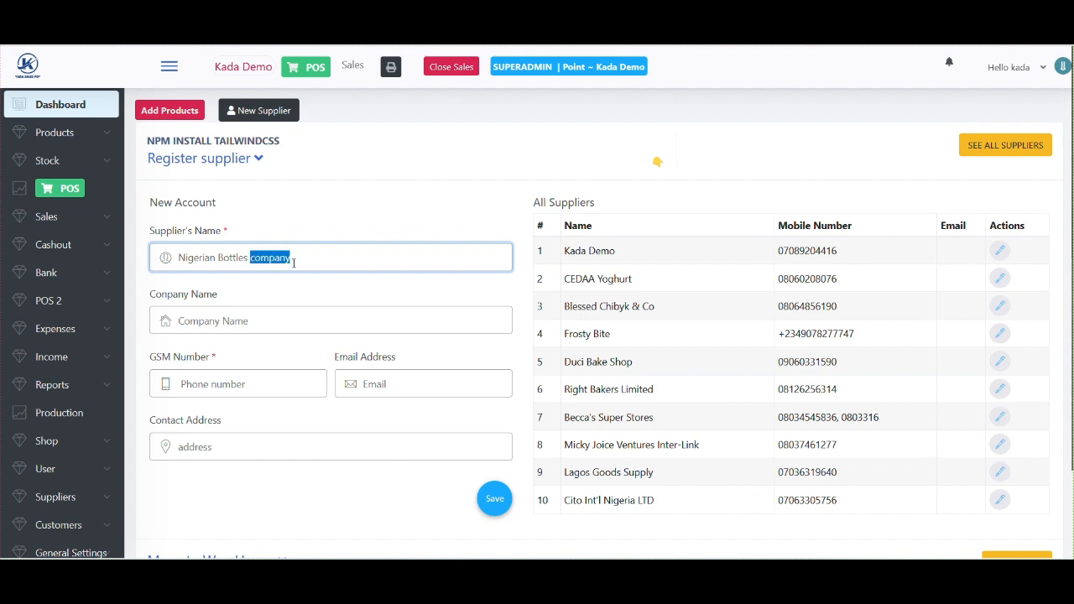
- Enter 'Nigerian Bottles company' as the company name
left_click(214, 316)
type("Nigerian B")
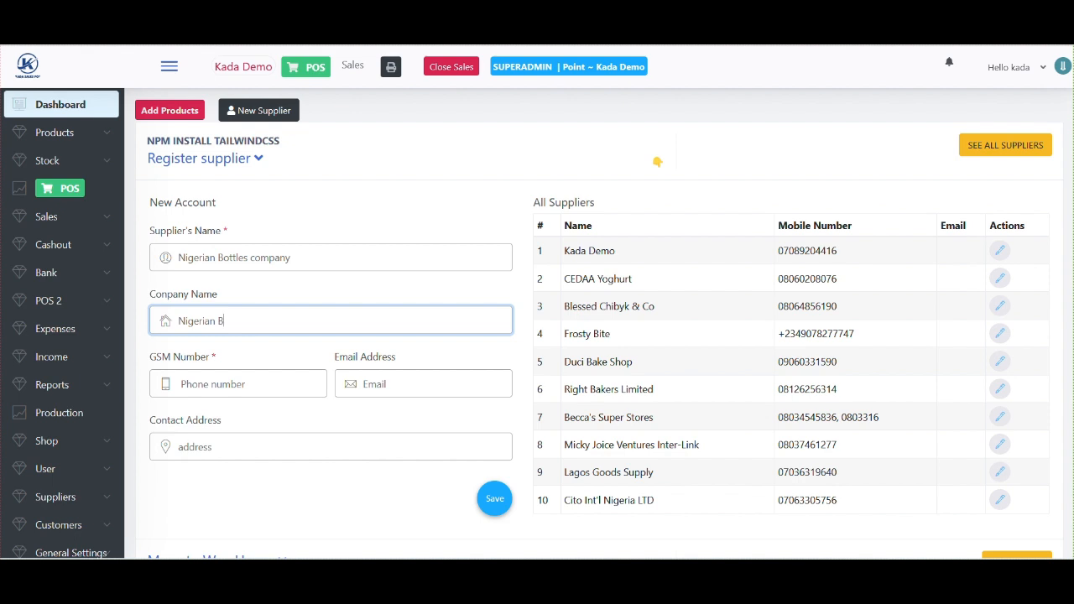
type("ottles company")
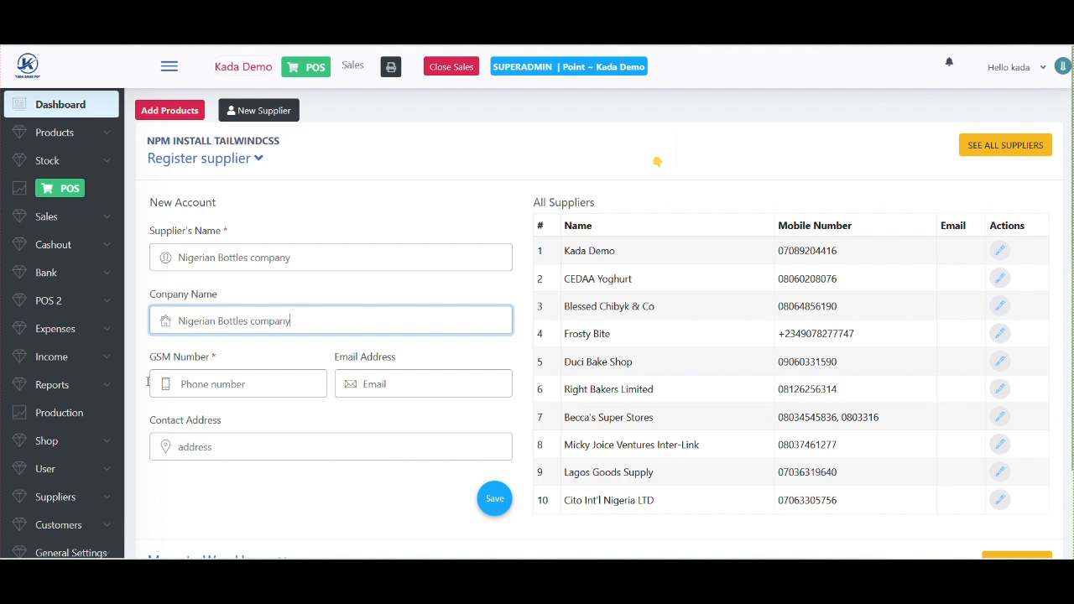
- Fill in the supplier's GSM number and contact address, then save the supplier
left_click(230, 390)
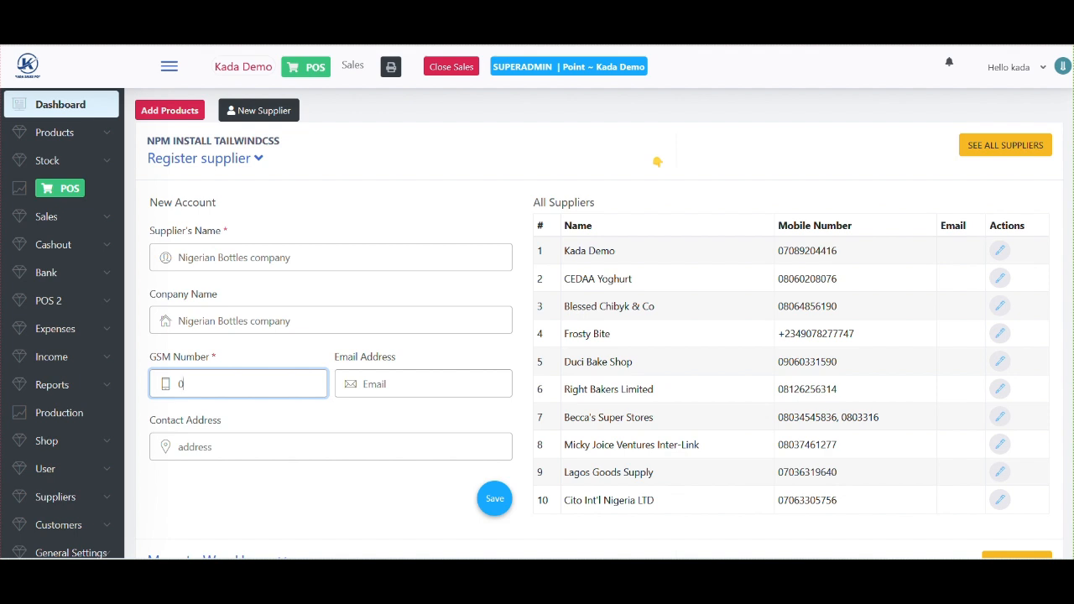
left_click(228, 444)
type("Lago")
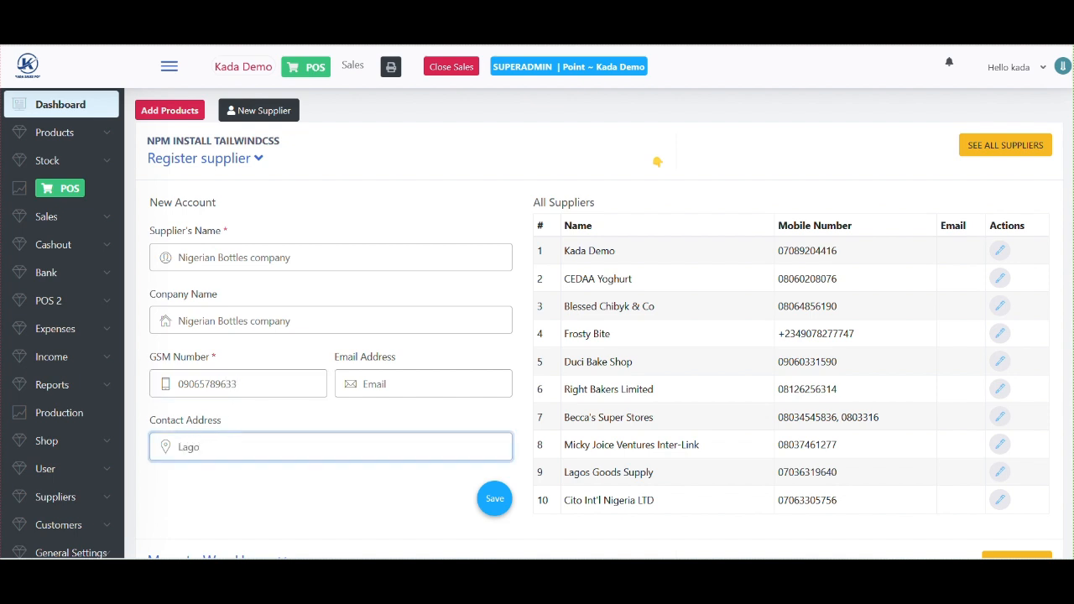
type("s")
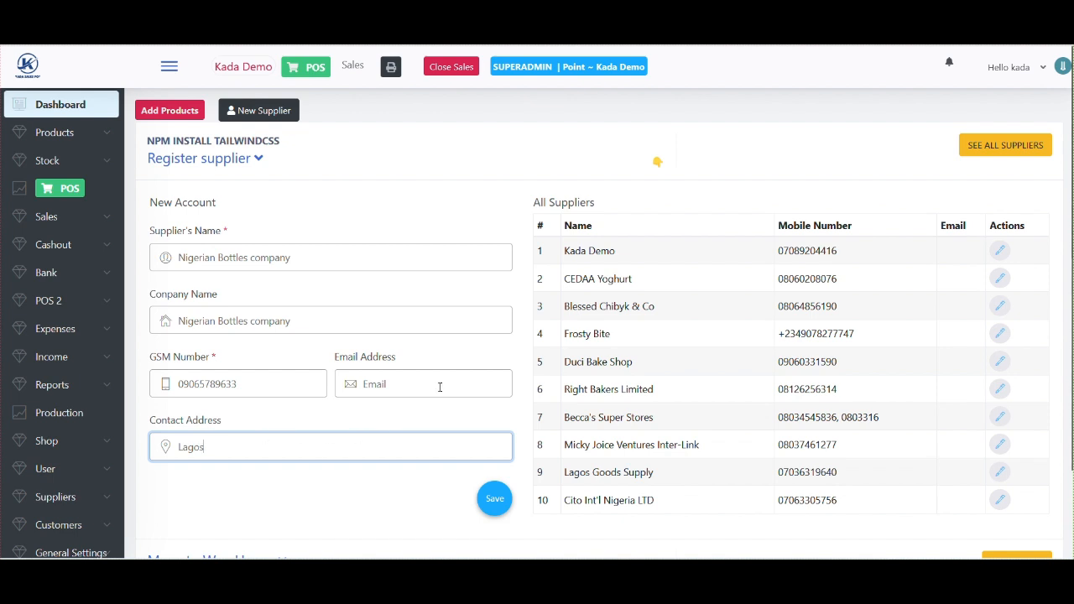
left_click(493, 503)
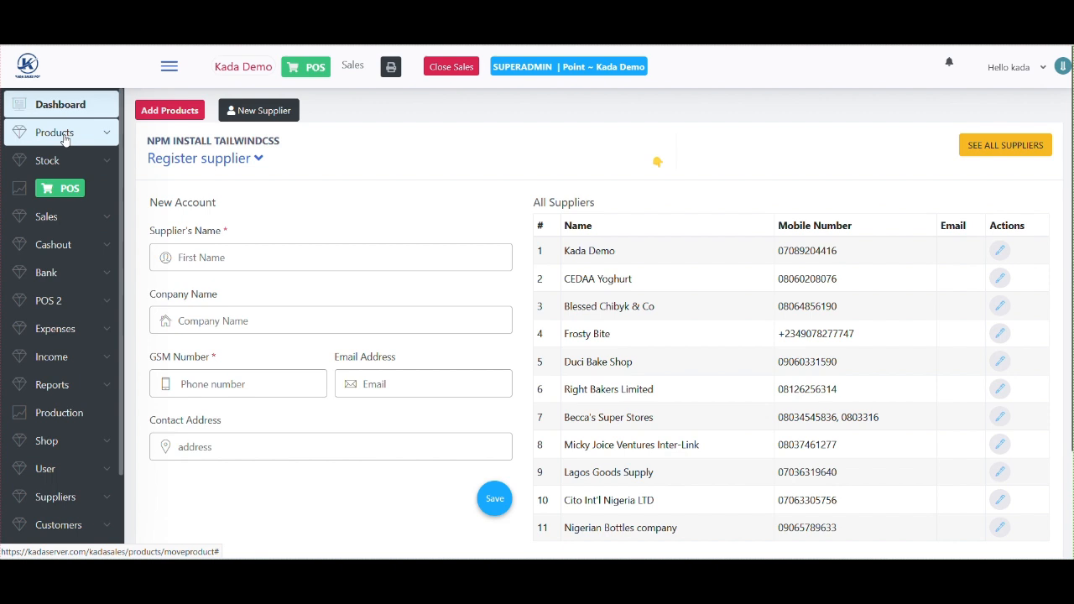
- Open the Receive Invoice supply page from the Products menu
left_click(65, 140)
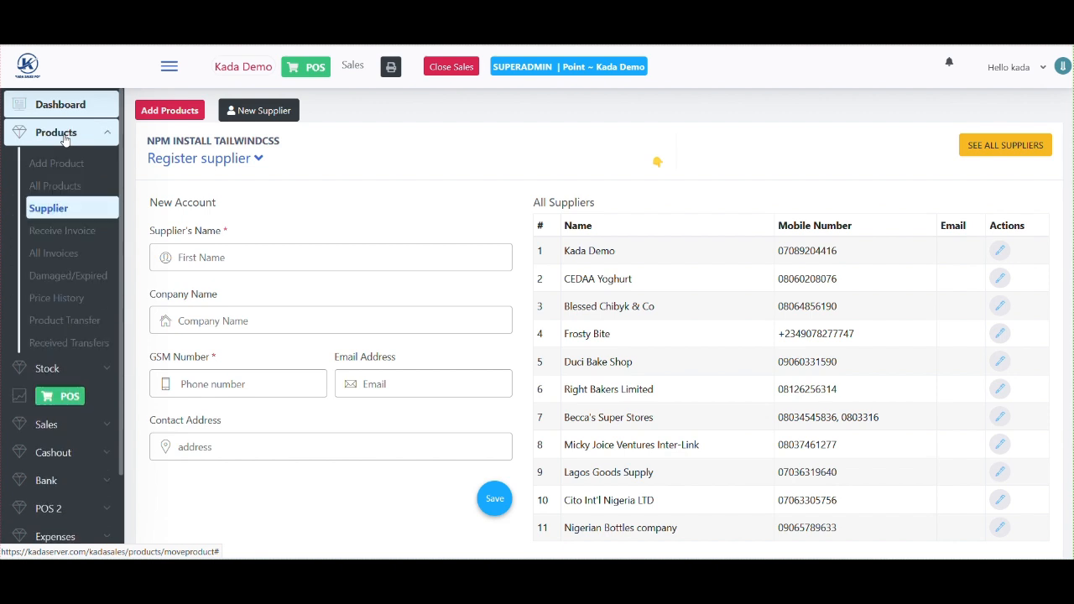
left_click(64, 235)
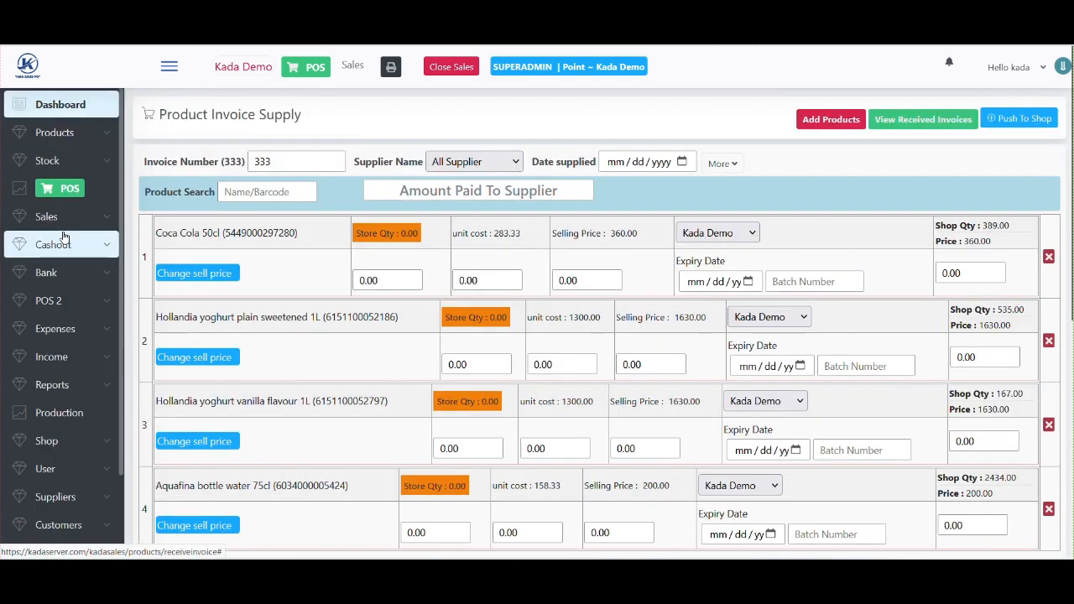
scroll(699, 411, "down", 2)
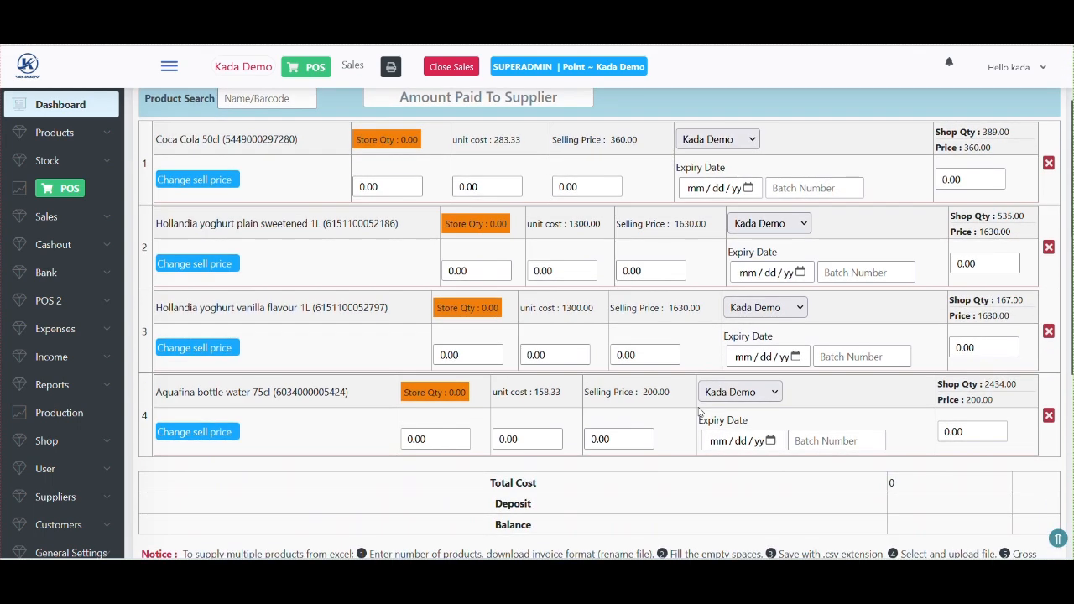
- Remove the Aquafina, both Hollandia yoghurt and Coca Cola rows, and clear invoice number 333
left_click(1048, 417)
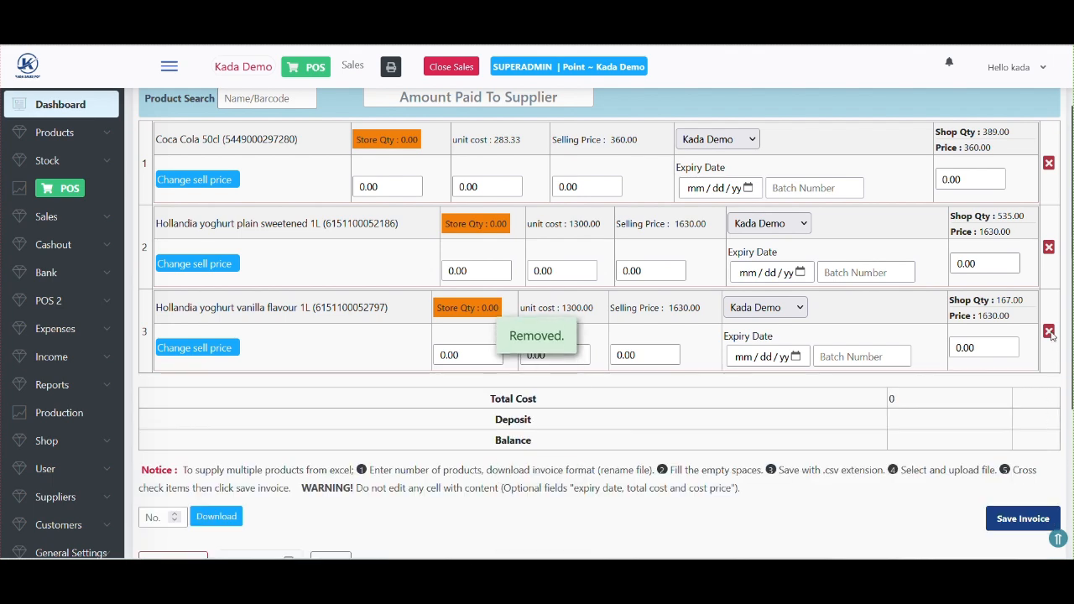
left_click(1050, 333)
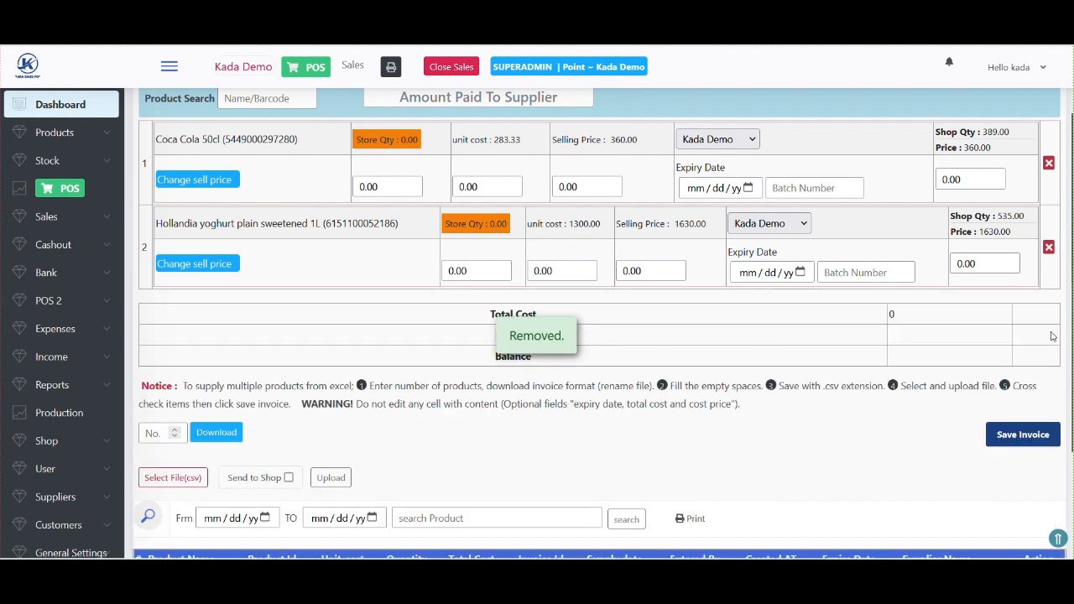
left_click(1048, 249)
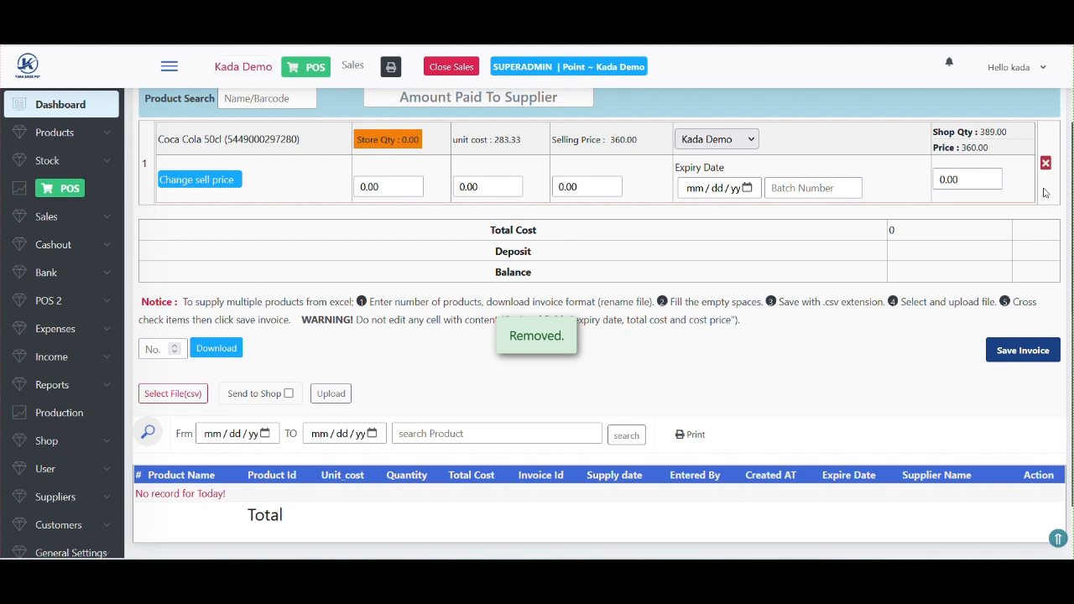
left_click(1046, 163)
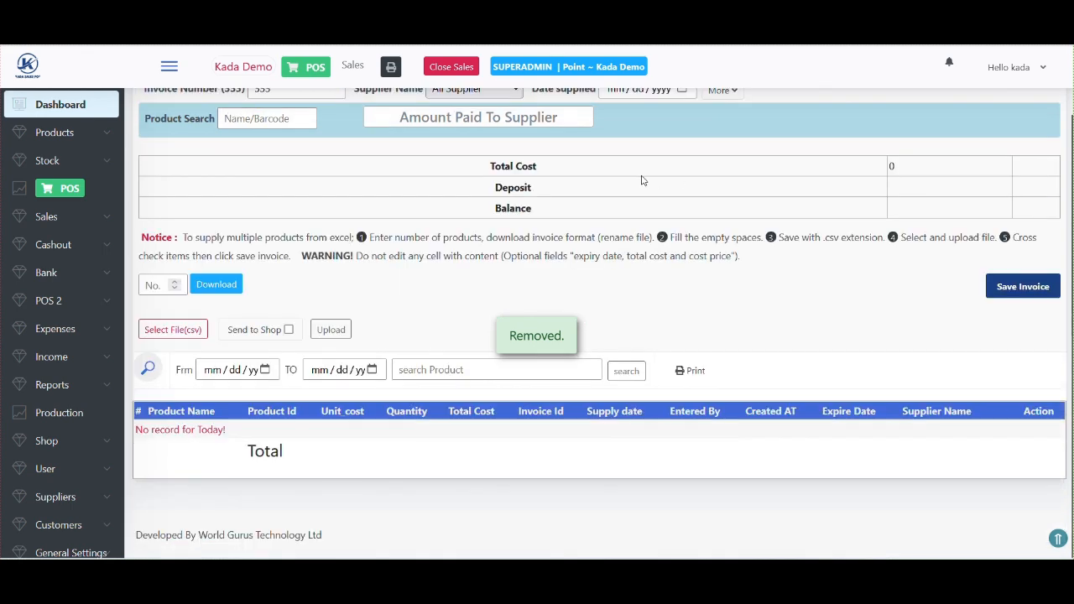
scroll(640, 177, "up", 2)
left_click(300, 161)
key("BackSpace")
key("BackSpace")
key("BackSpace")
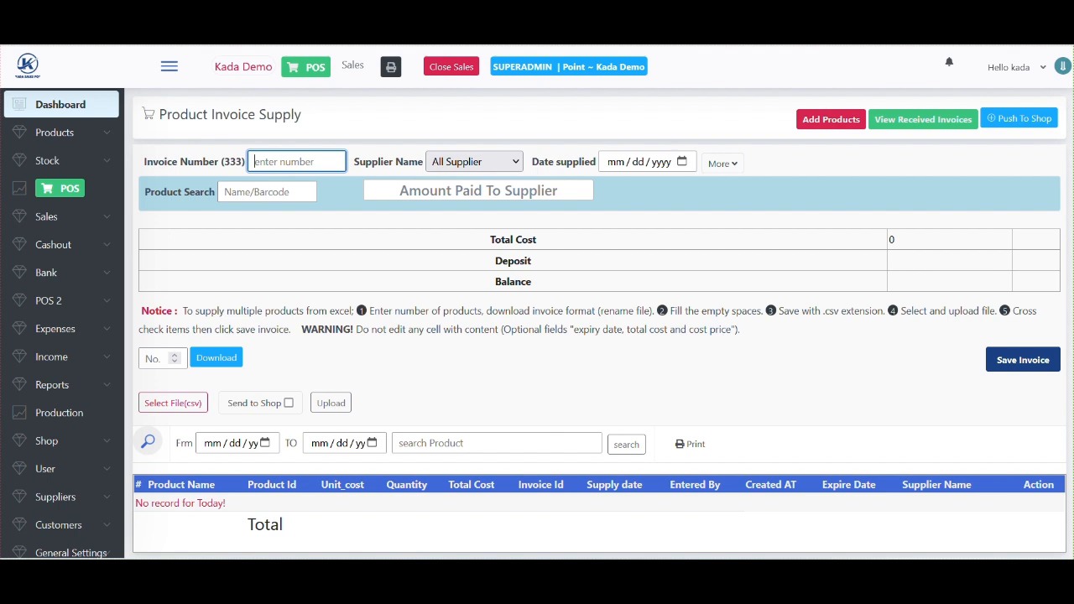
- Enter invoice number 00982, supplier Nigerian Bottles company and supply date 12/13/2024
type("00982")
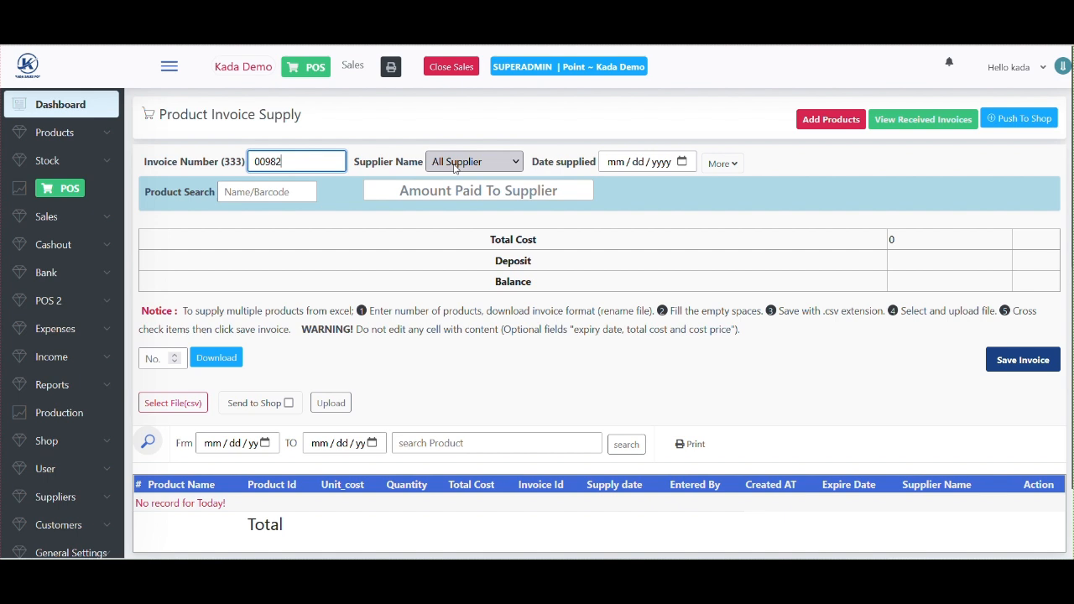
left_click(455, 164)
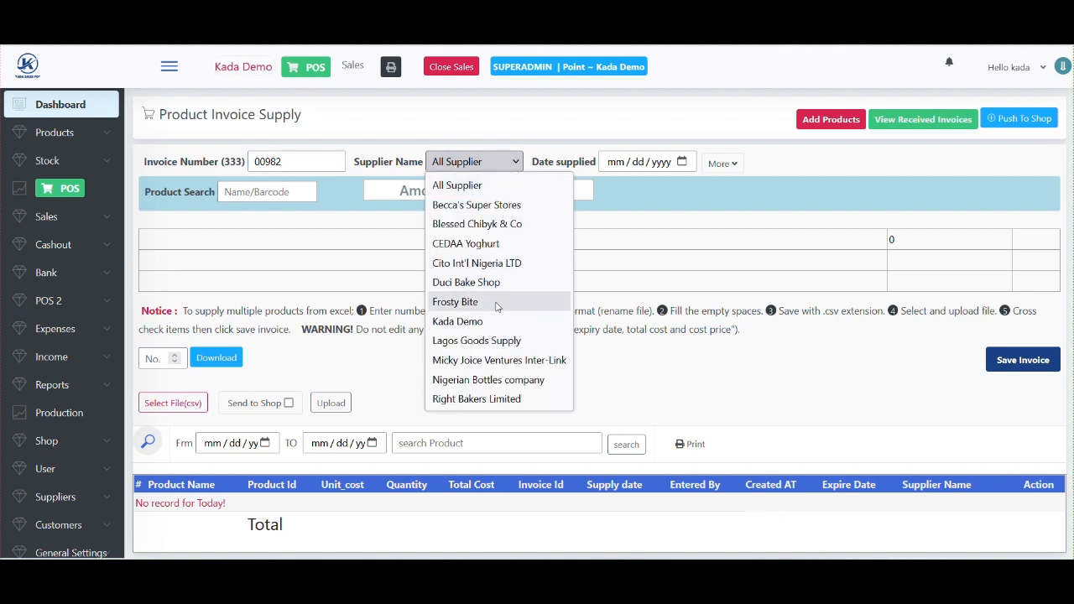
left_click(478, 380)
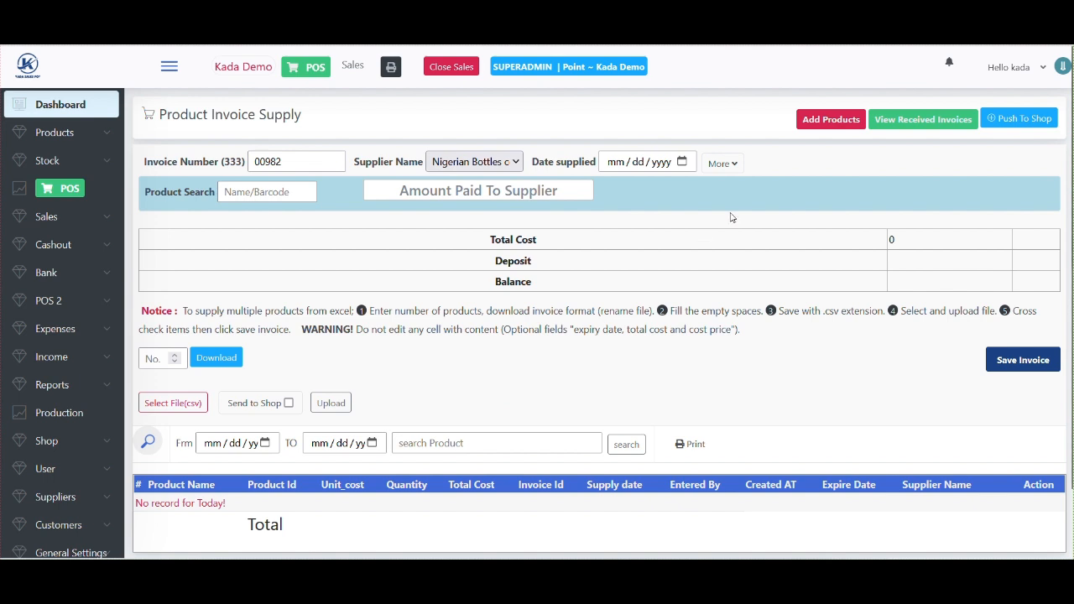
left_click(682, 164)
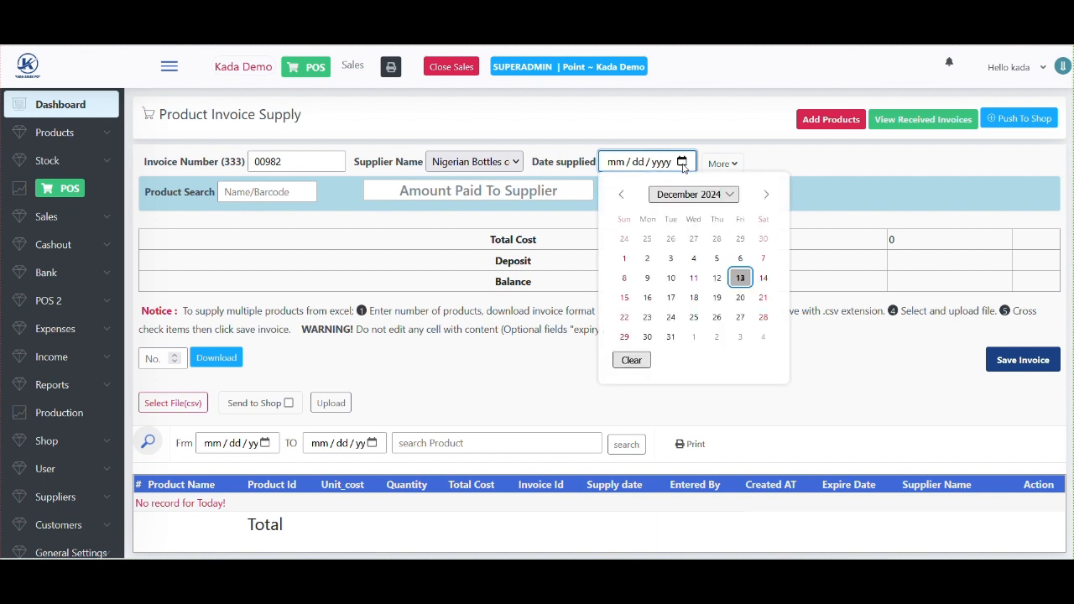
left_click(740, 278)
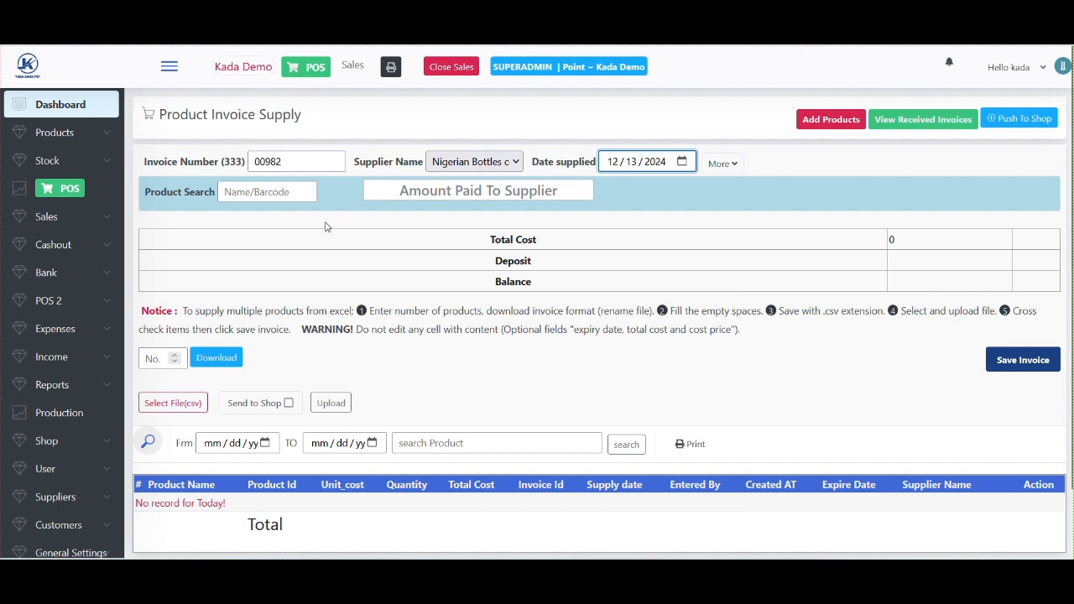
left_click(236, 192)
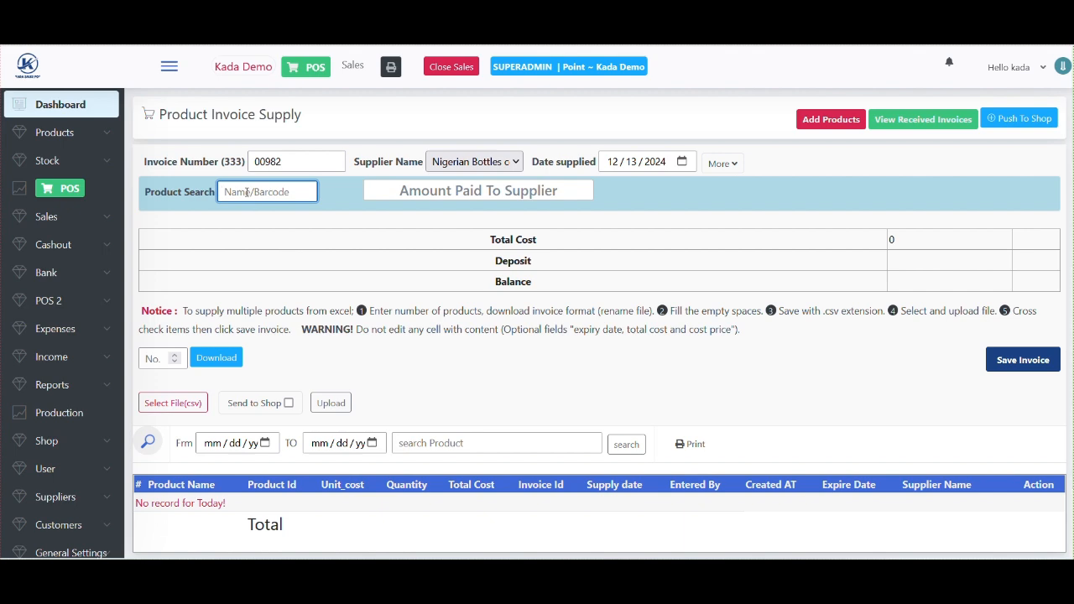
- Search 'coca c' and add Coca Cola 50cl as the first invoice line
type("coca")
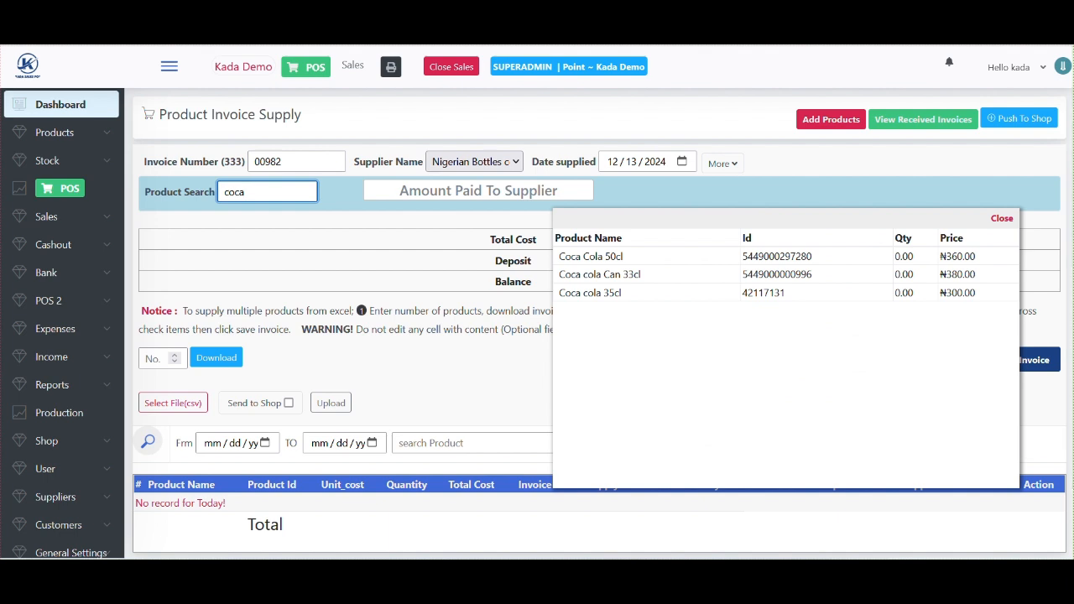
type(" c")
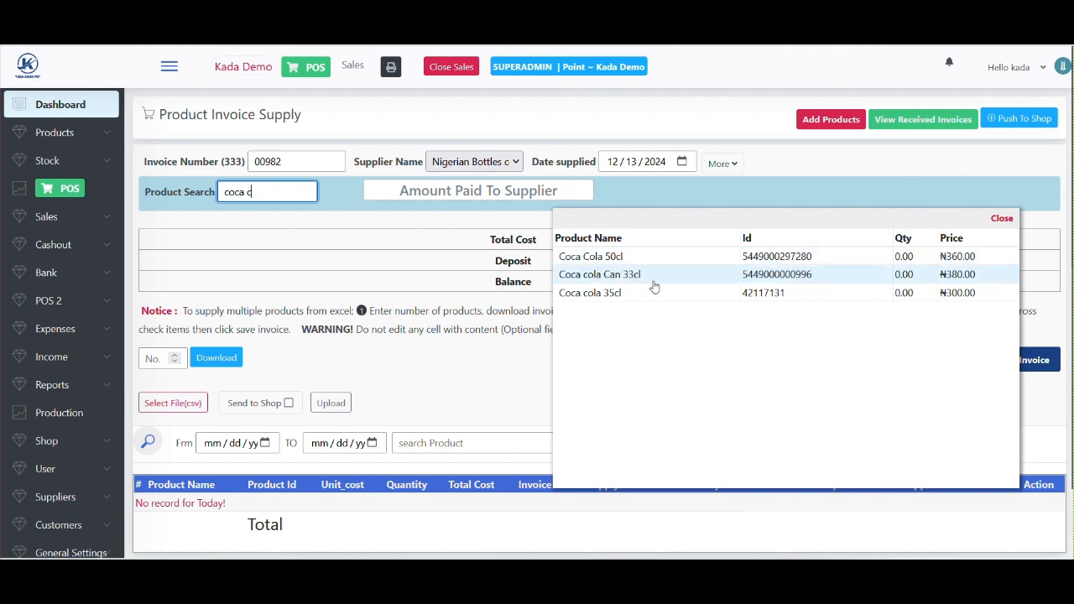
left_click(610, 264)
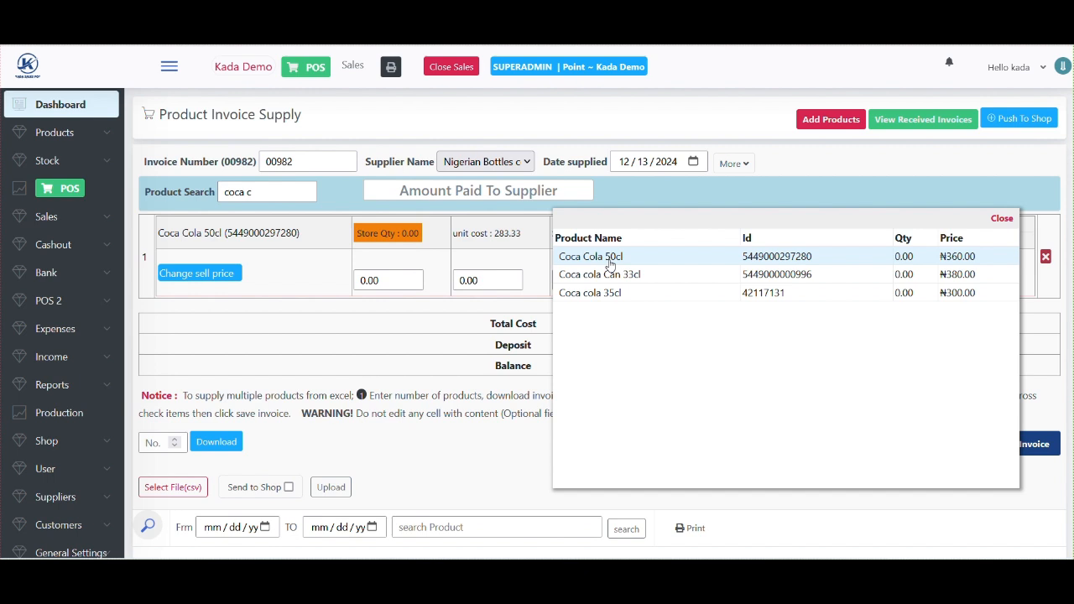
left_click(271, 192)
- Add Aquafina bottle water 75cl to the invoice via an 'aquafi' search
key("BackSpace")
key("BackSpace")
key("BackSpace")
key("BackSpace")
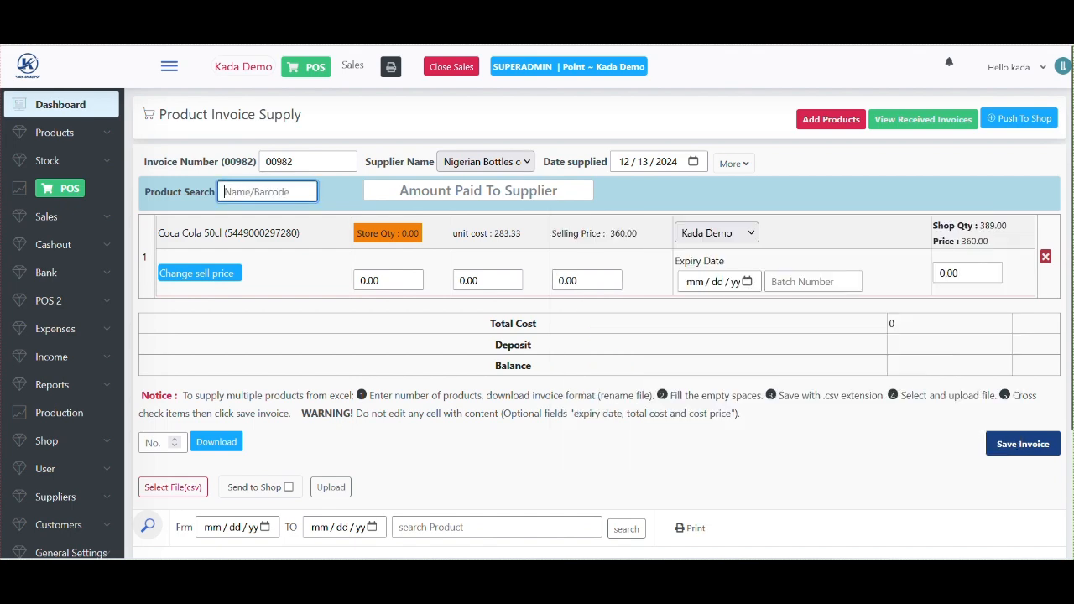
type("aqu")
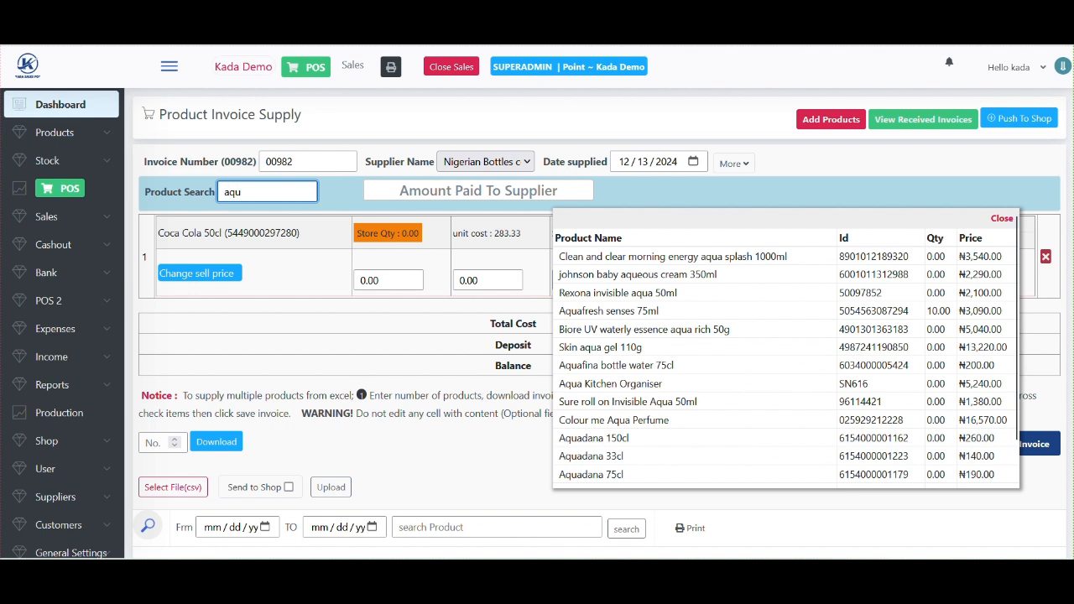
type("afi")
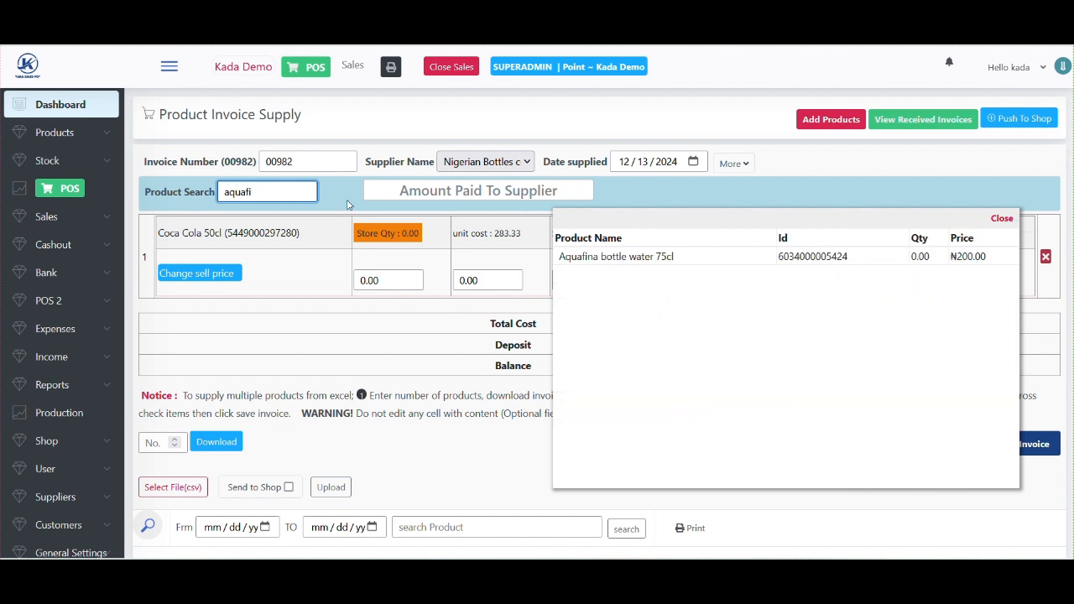
left_click(638, 261)
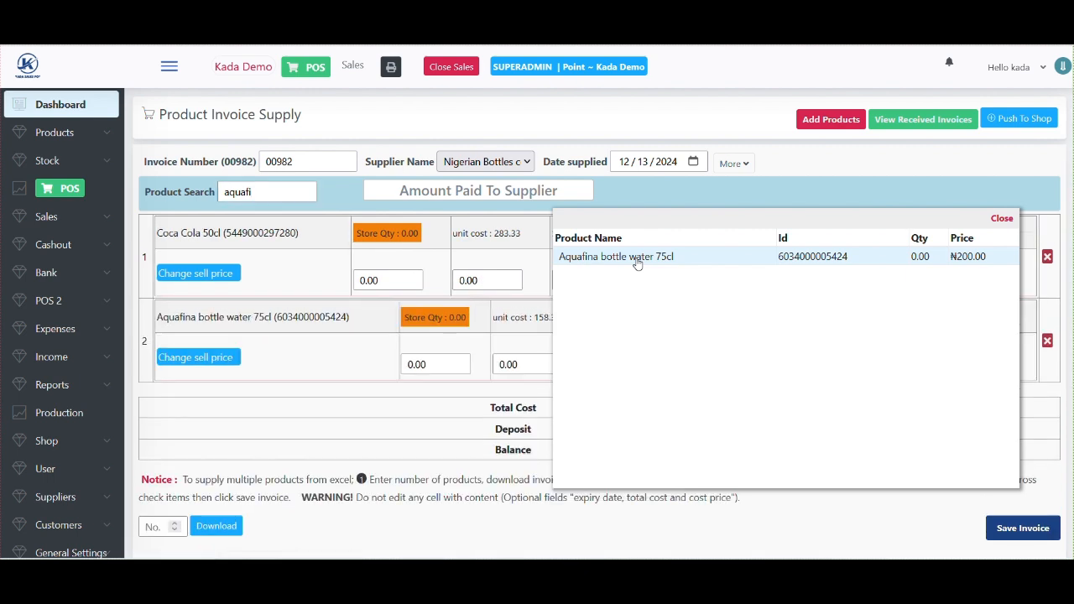
left_click(283, 187)
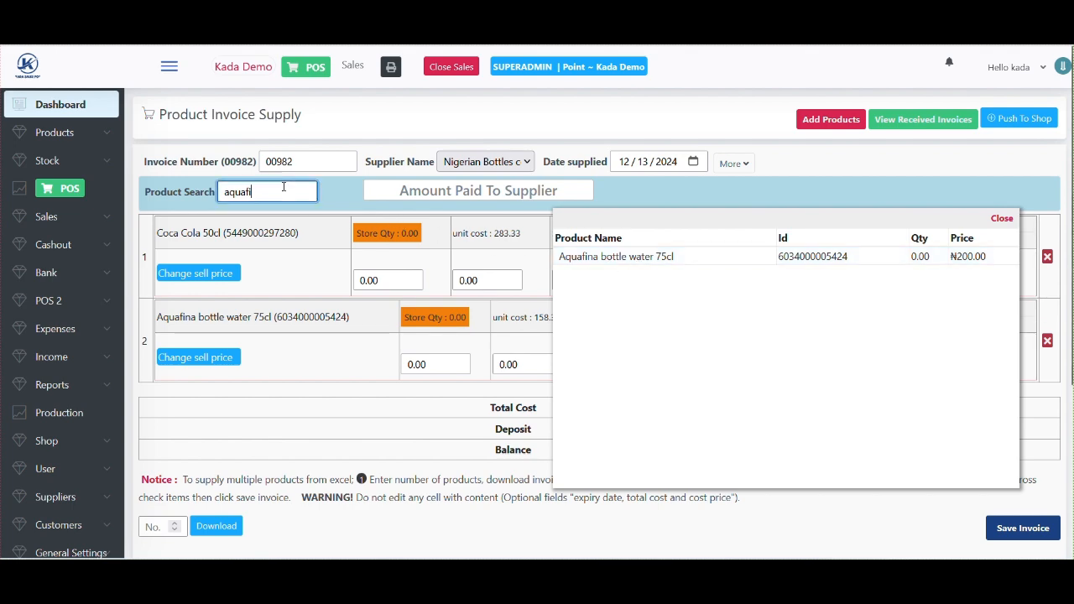
- Add Hollandia yoghurt plain sweetened 1L and vanilla flavour 1L from a 'Hollandia y' search
key("BackSpace")
key("BackSpace")
key("BackSpace")
key("BackSpace")
key("BackSpace")
key("BackSpace")
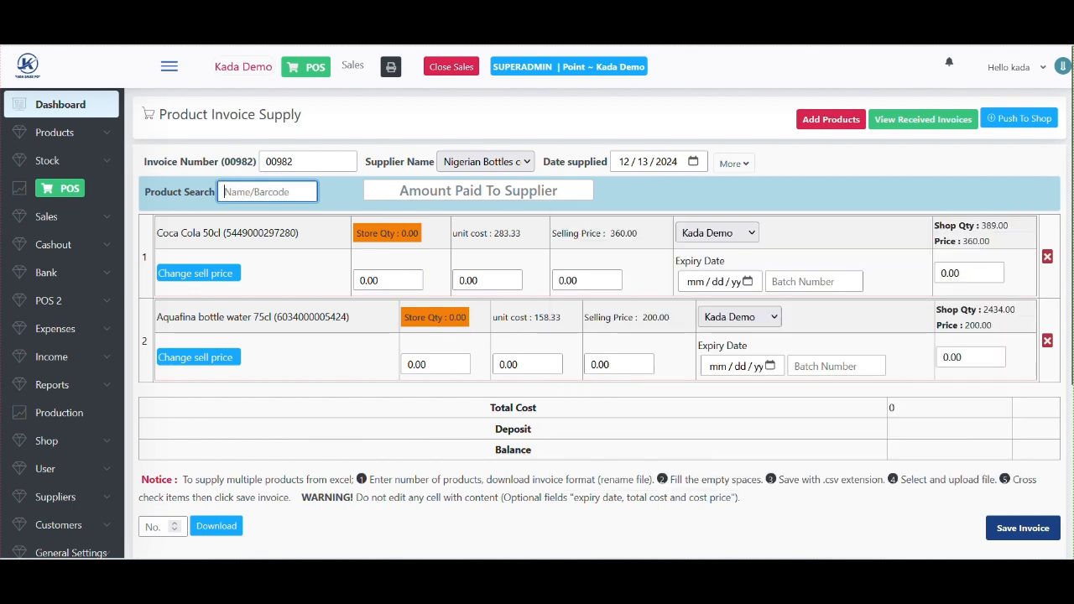
type("Holl")
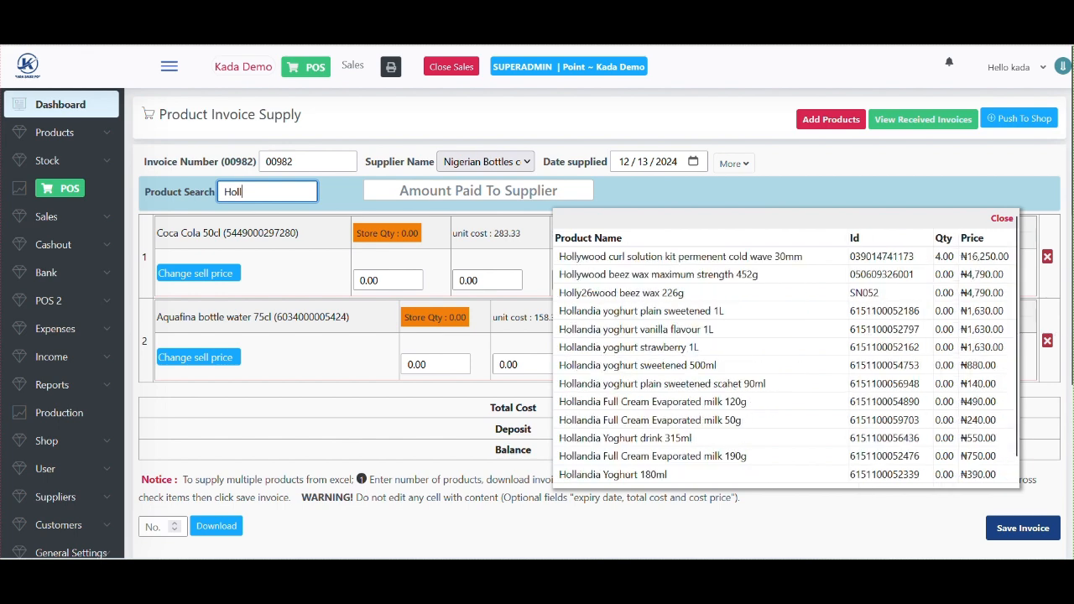
type("a")
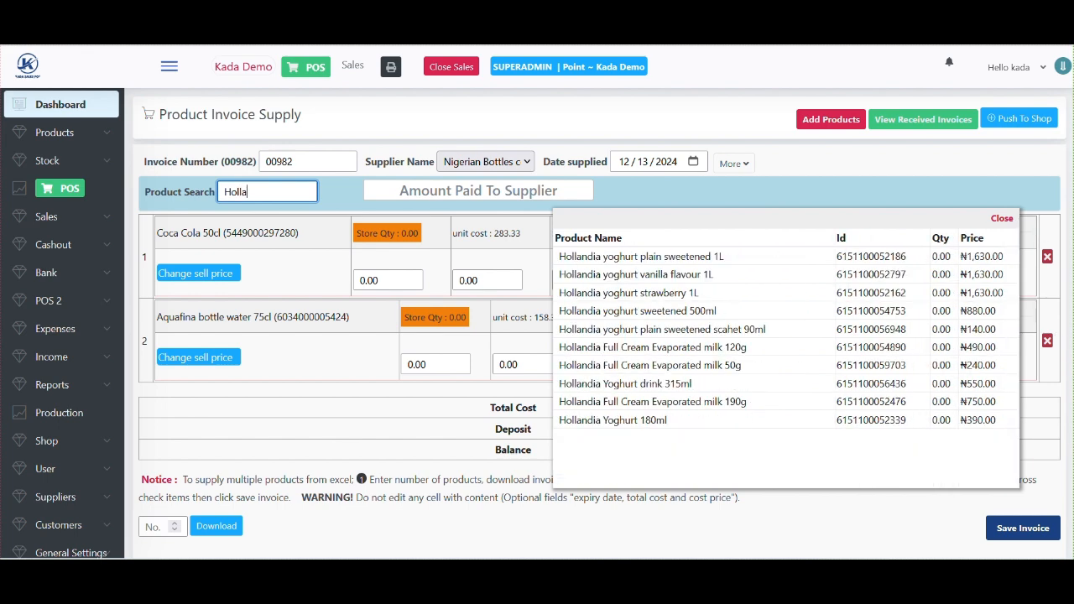
type("ndia y")
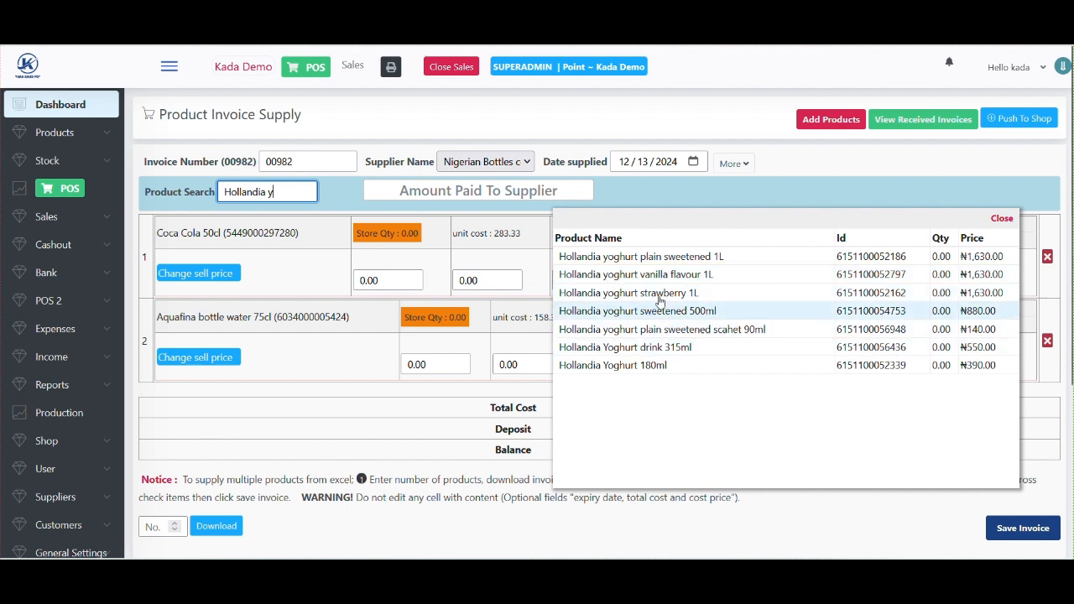
left_click(709, 262)
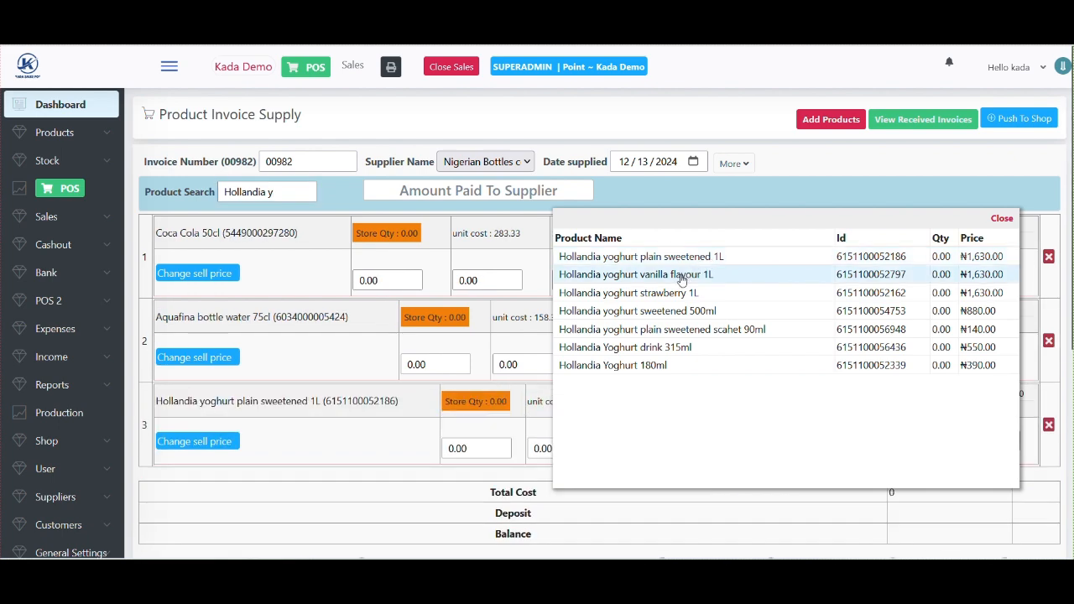
left_click(682, 280)
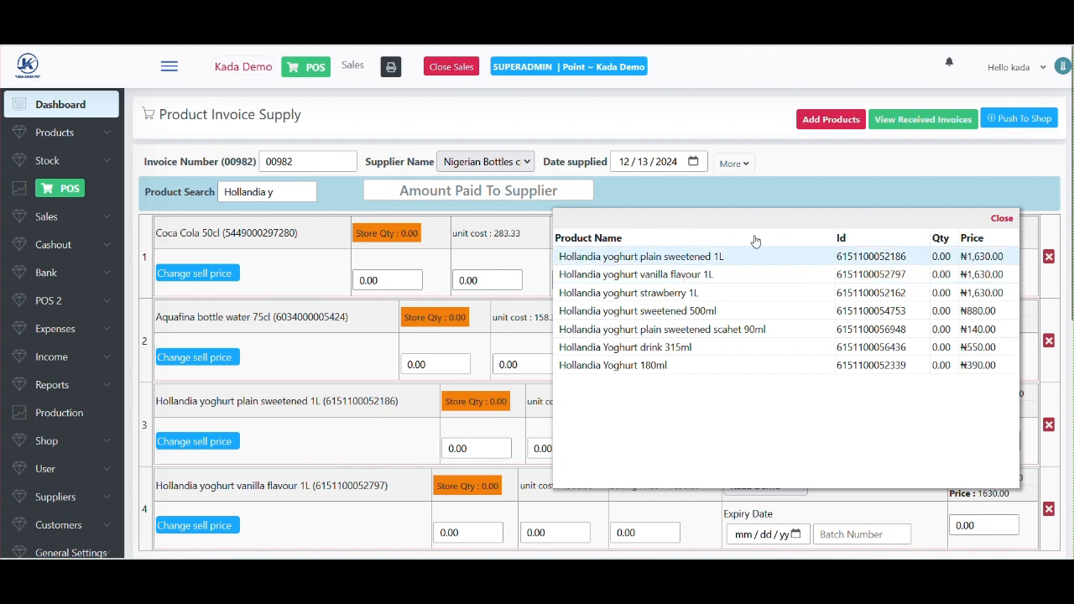
left_click(997, 219)
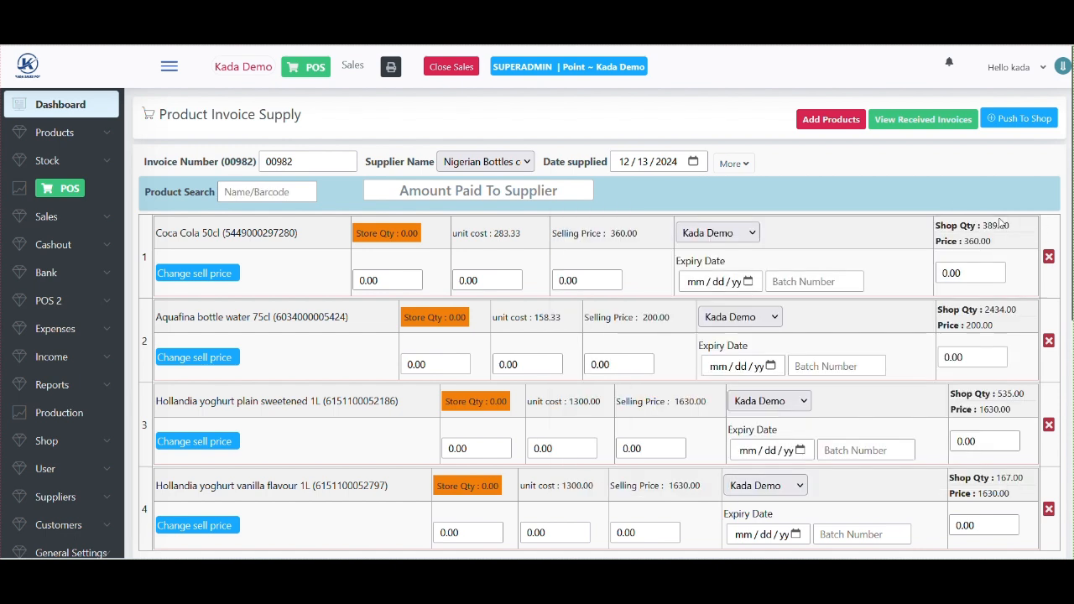
- Enter 12 as the Coca Cola 50cl store quantity and check its unit cost and selling price
left_click(382, 284)
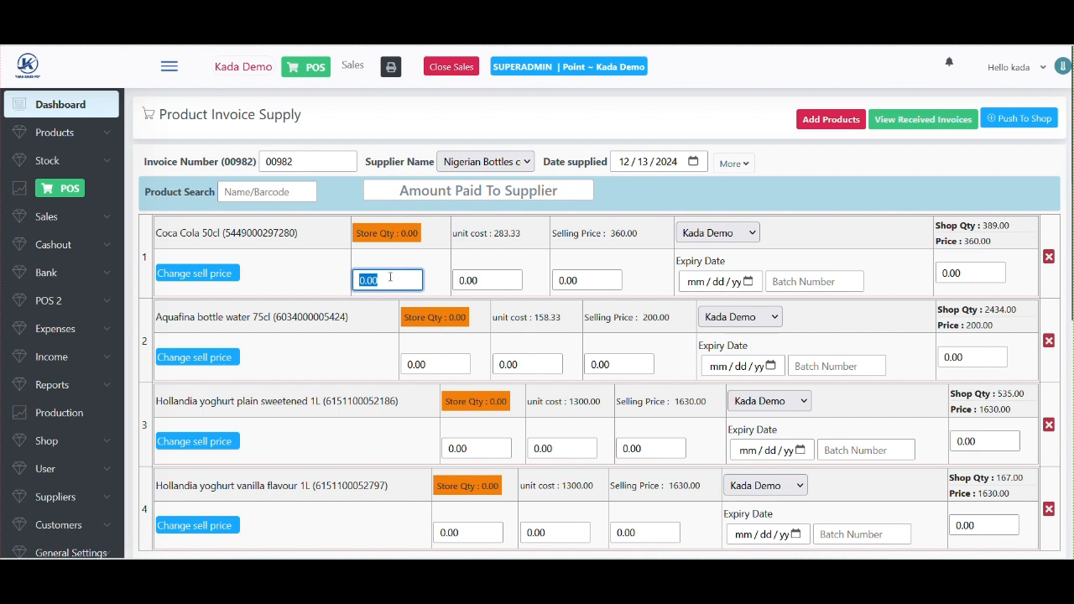
left_click(389, 280)
key("BackSpace")
key("BackSpace")
key("BackSpace")
key("BackSpace")
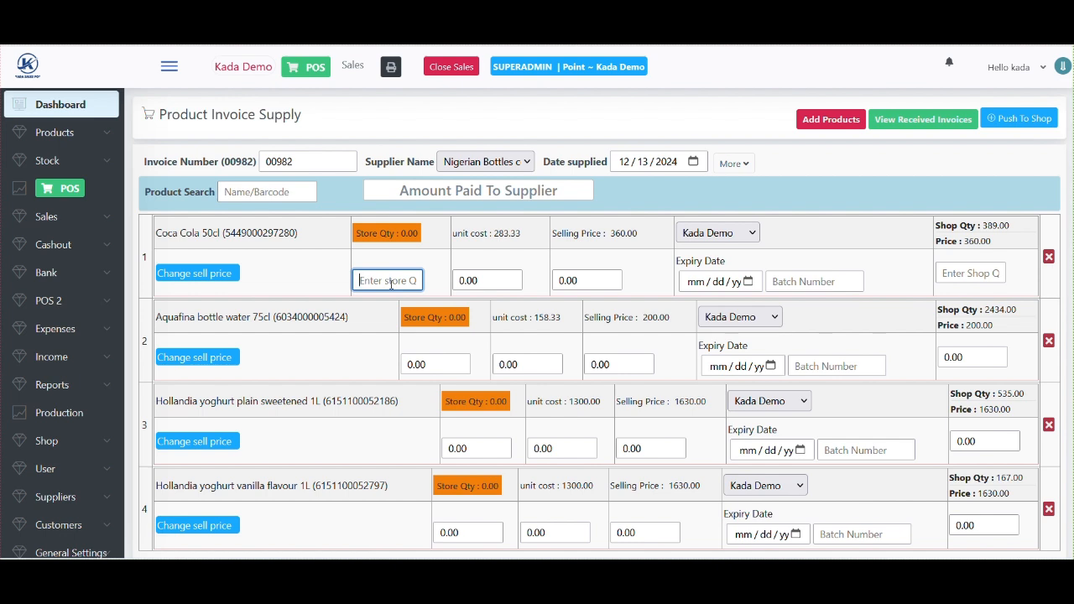
type("1")
key("BackSpace")
type("12")
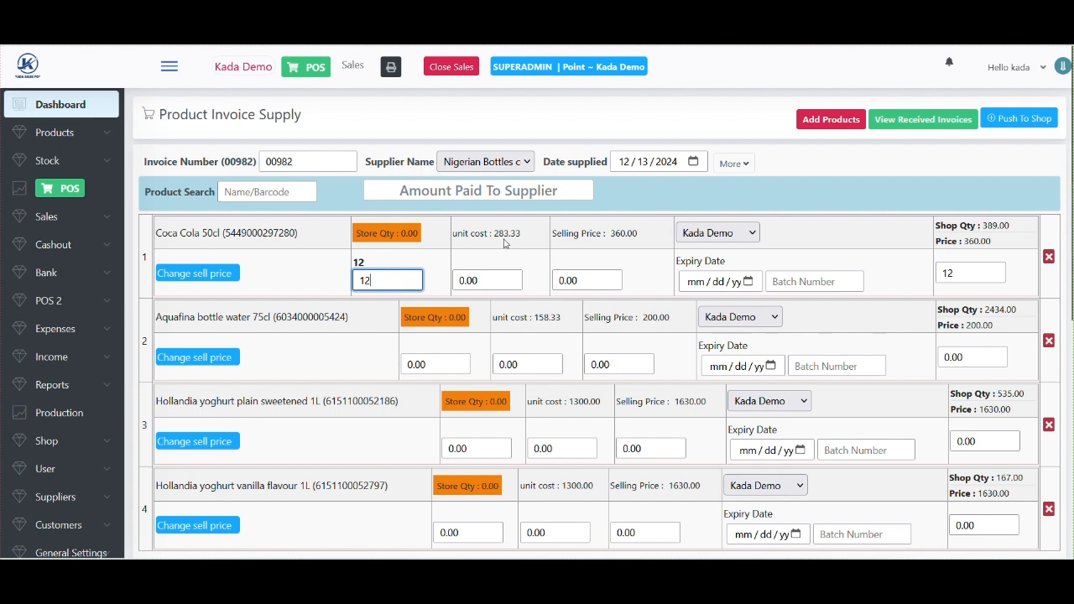
left_click_drag(494, 233, 509, 235)
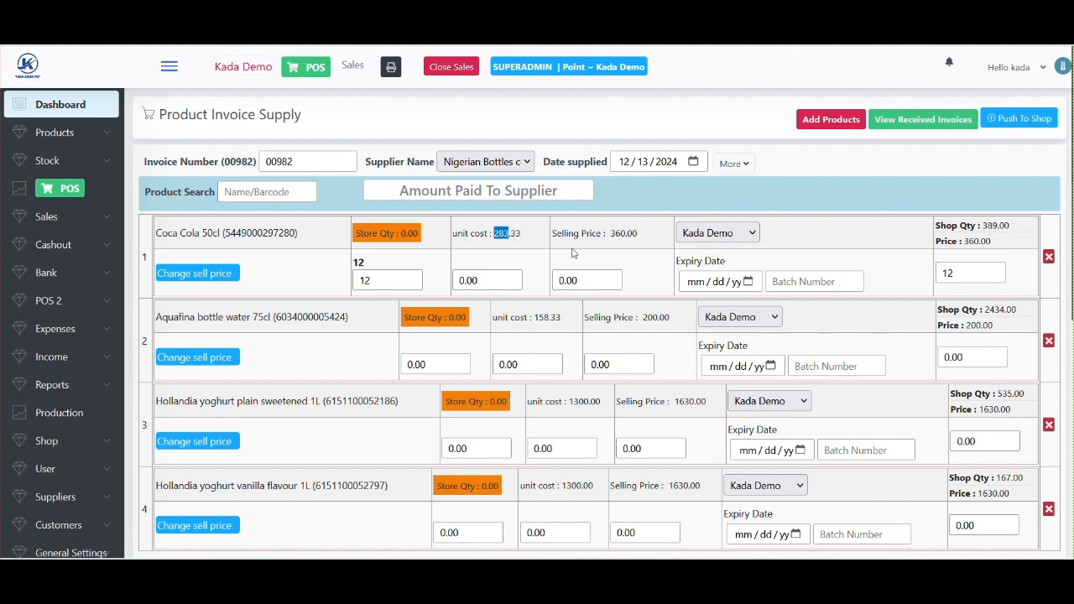
left_click_drag(610, 234, 623, 234)
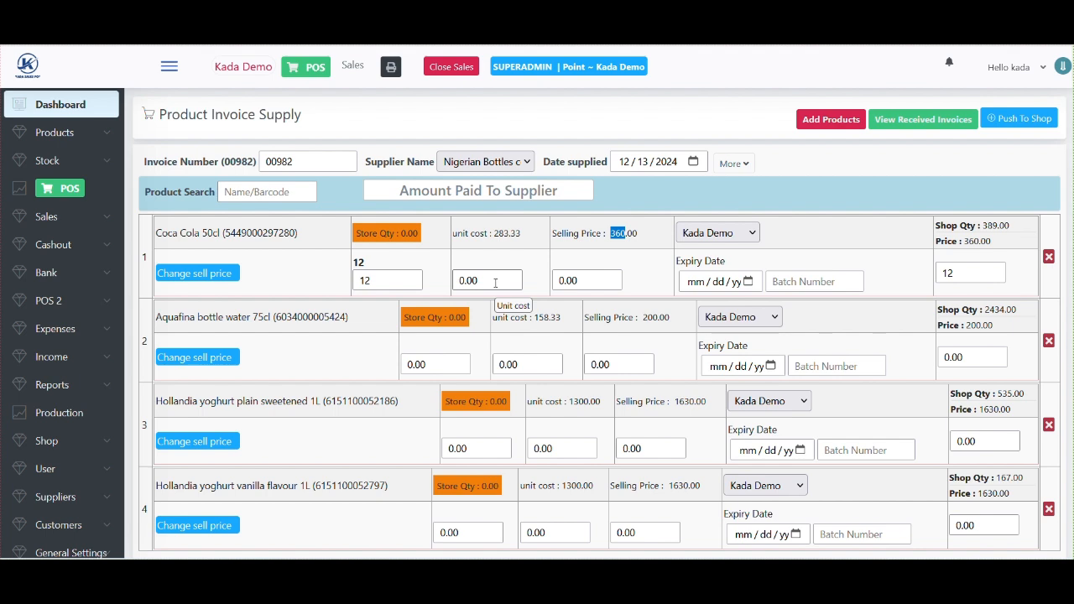
left_click(585, 282)
key("BackSpace")
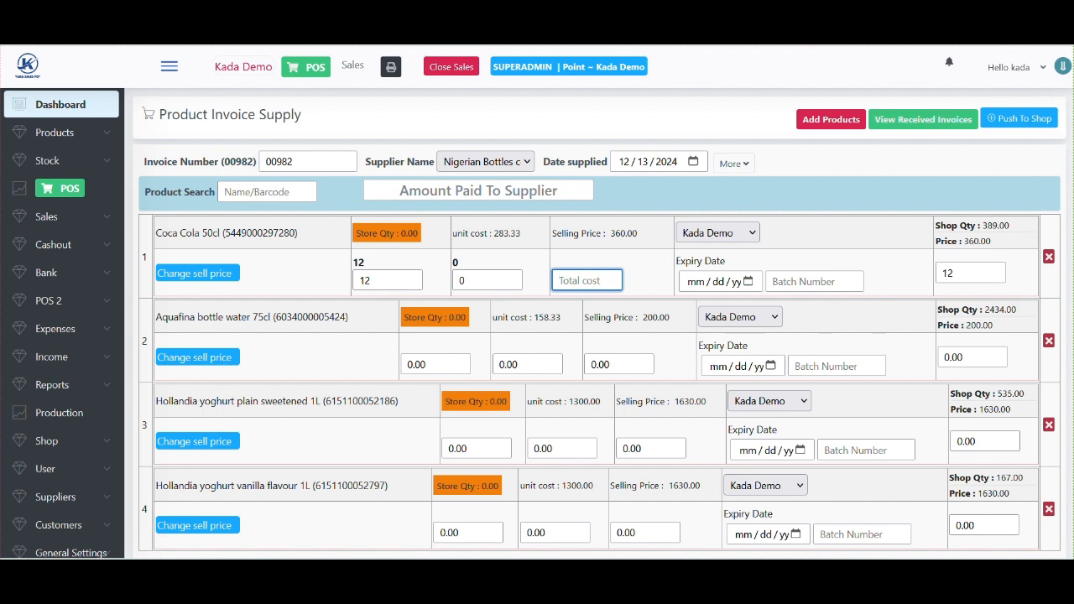
type("4000")
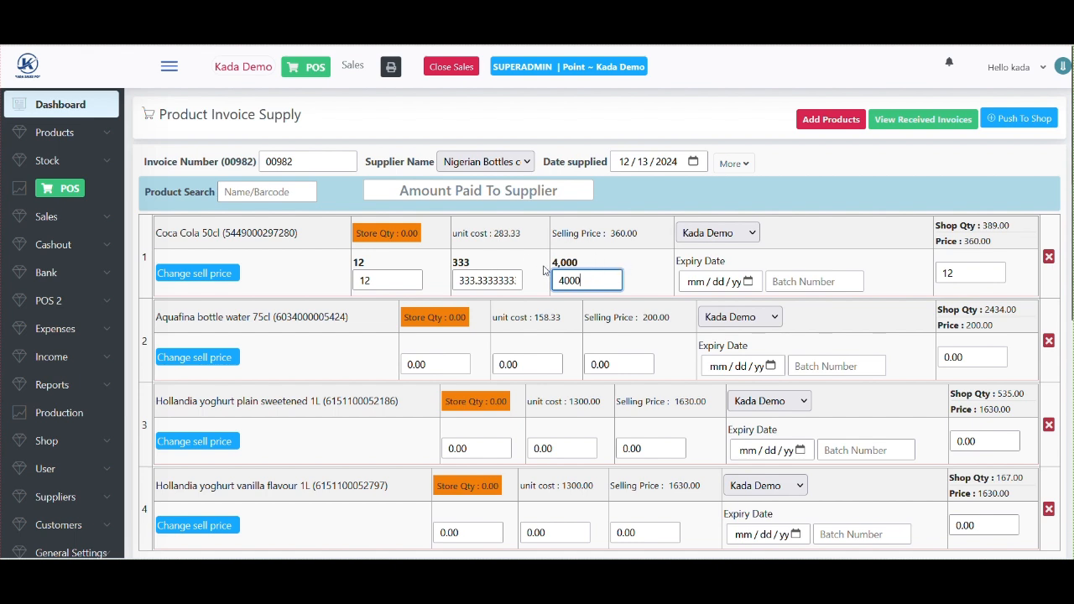
double_click(982, 272)
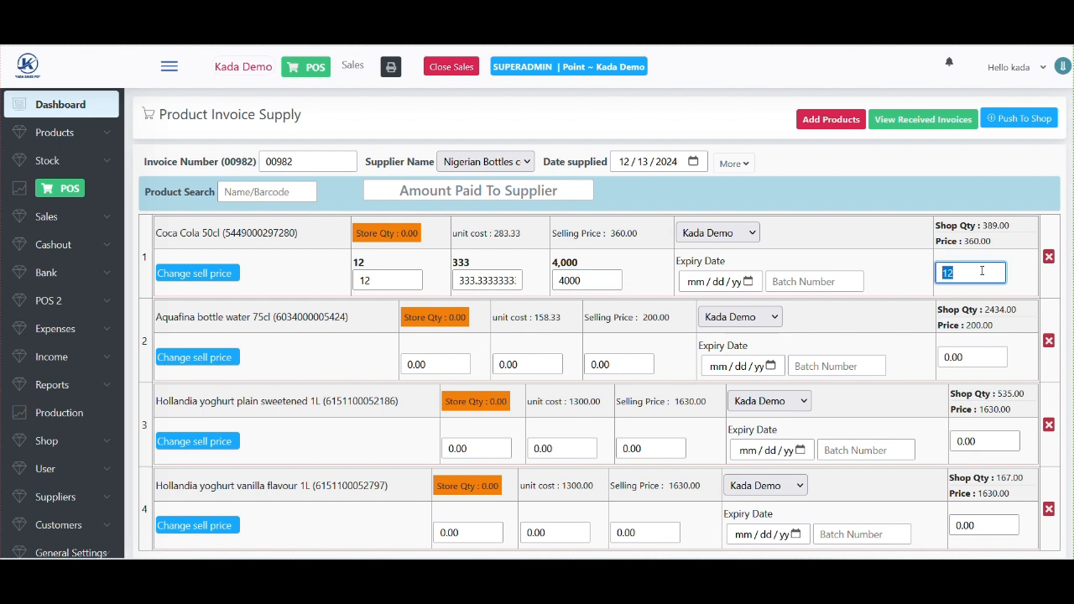
triple_click(991, 227)
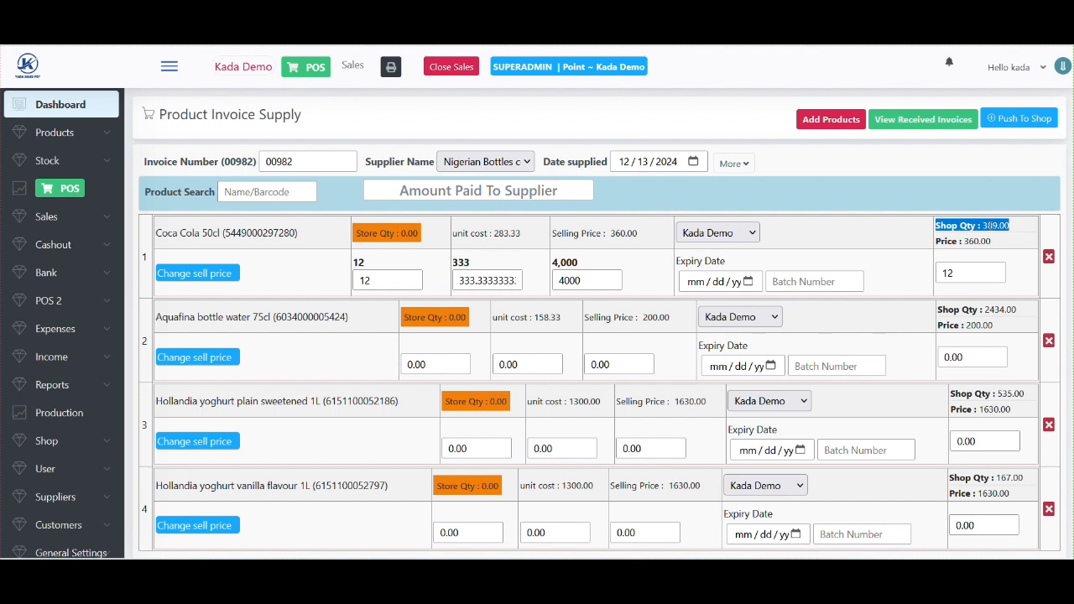
left_click(1004, 226)
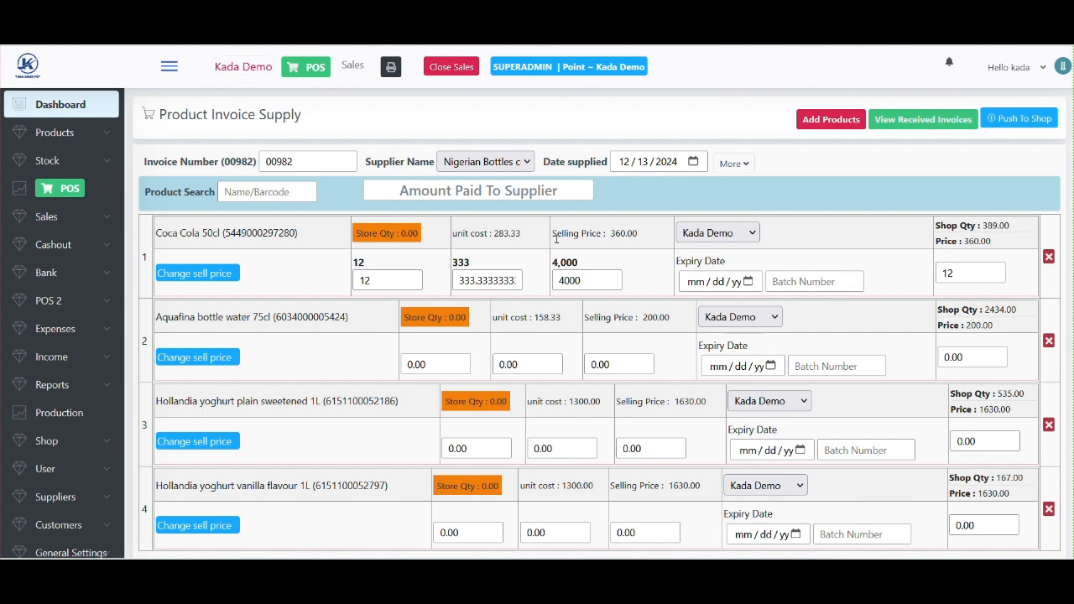
left_click(748, 286)
left_click(749, 286)
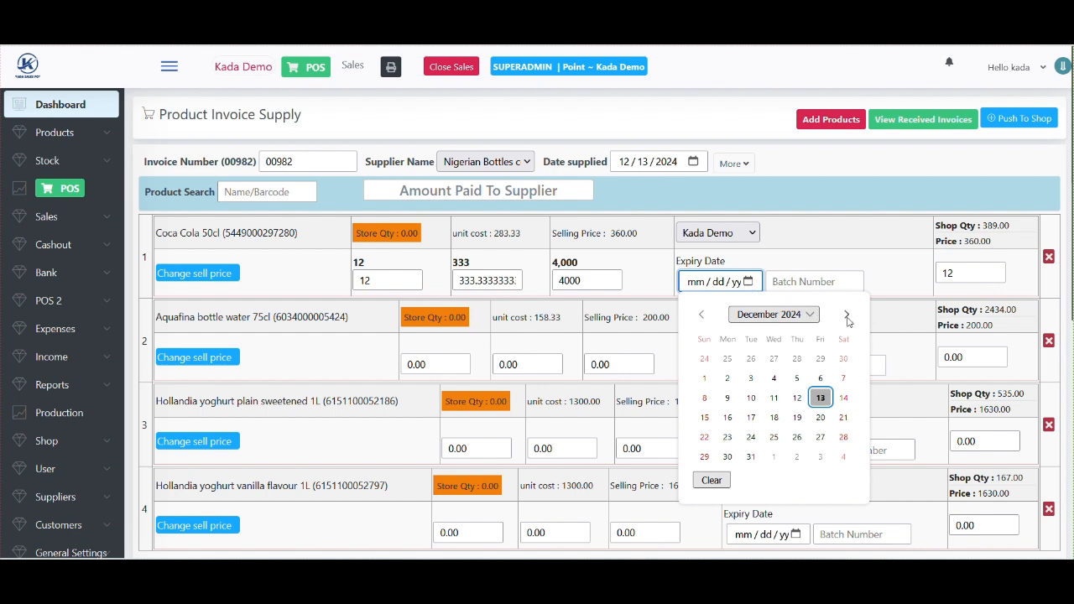
left_click(810, 316)
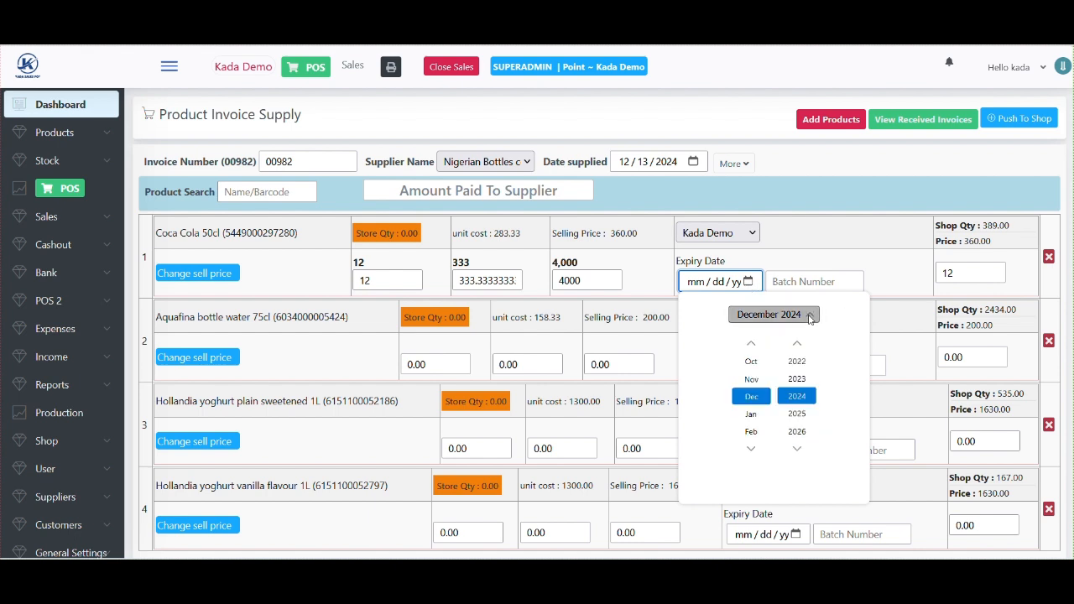
left_click(798, 415)
left_click(757, 419)
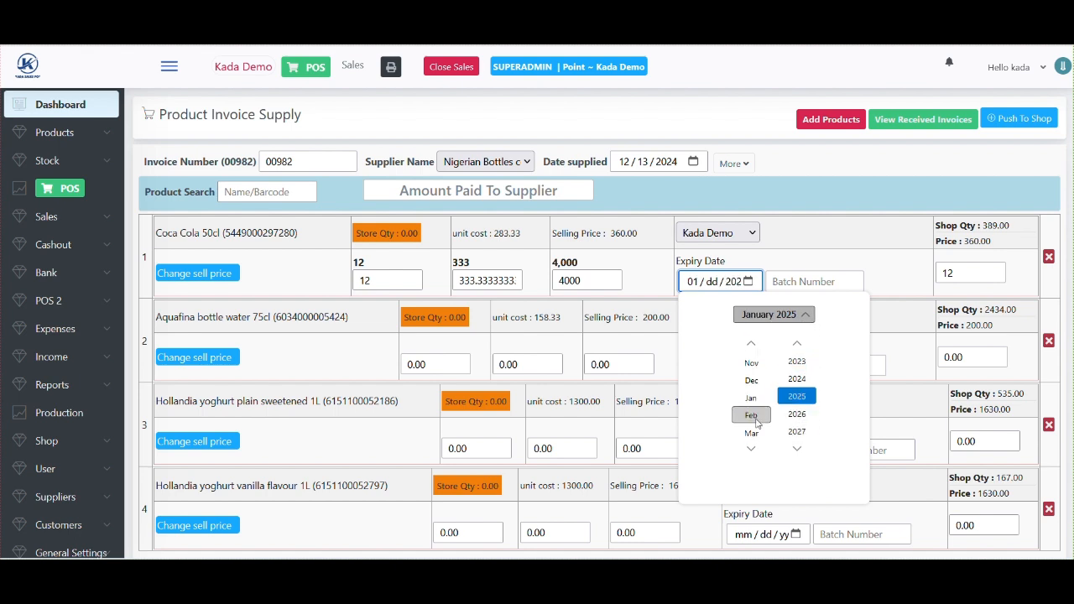
left_click(778, 316)
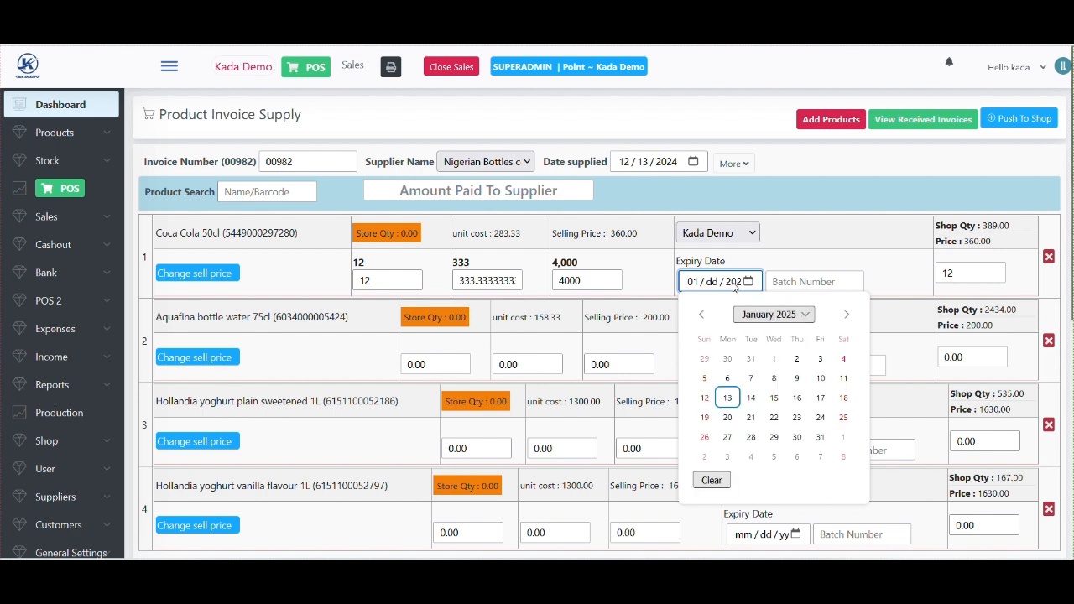
left_click(776, 398)
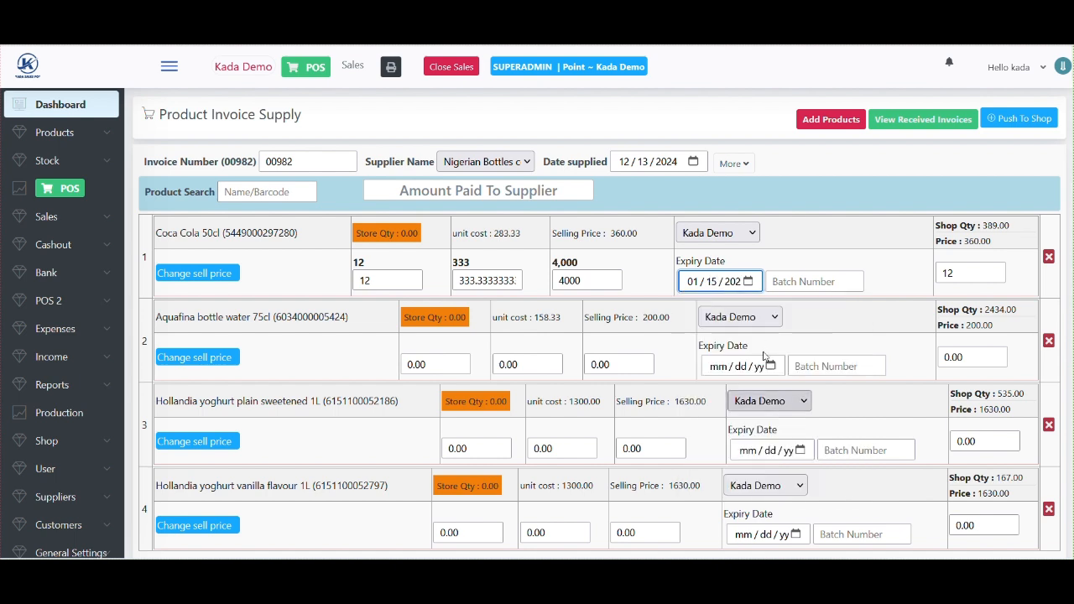
left_click(747, 282)
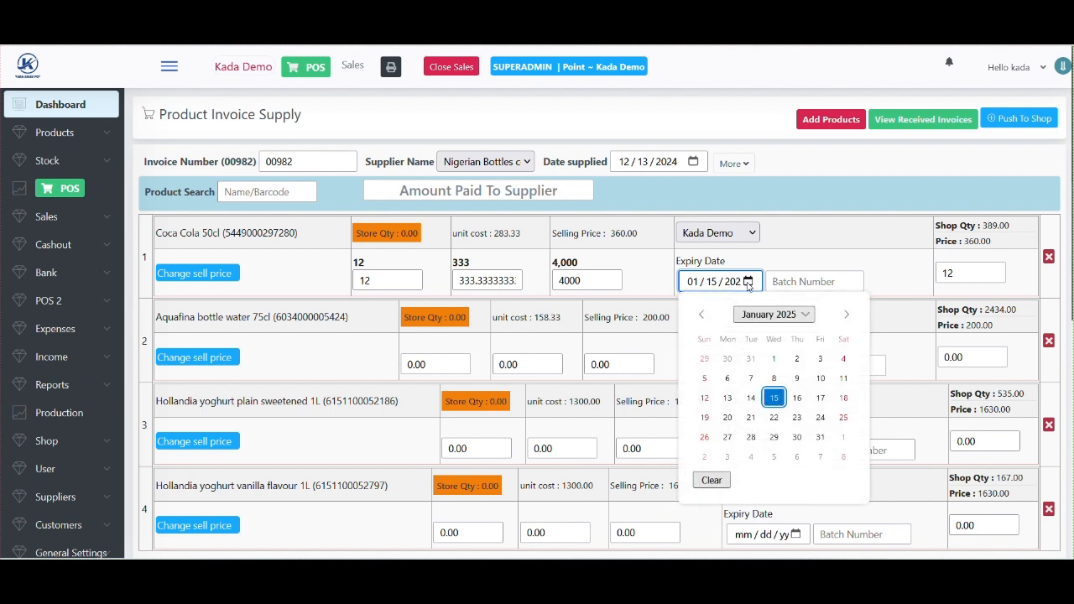
left_click(715, 481)
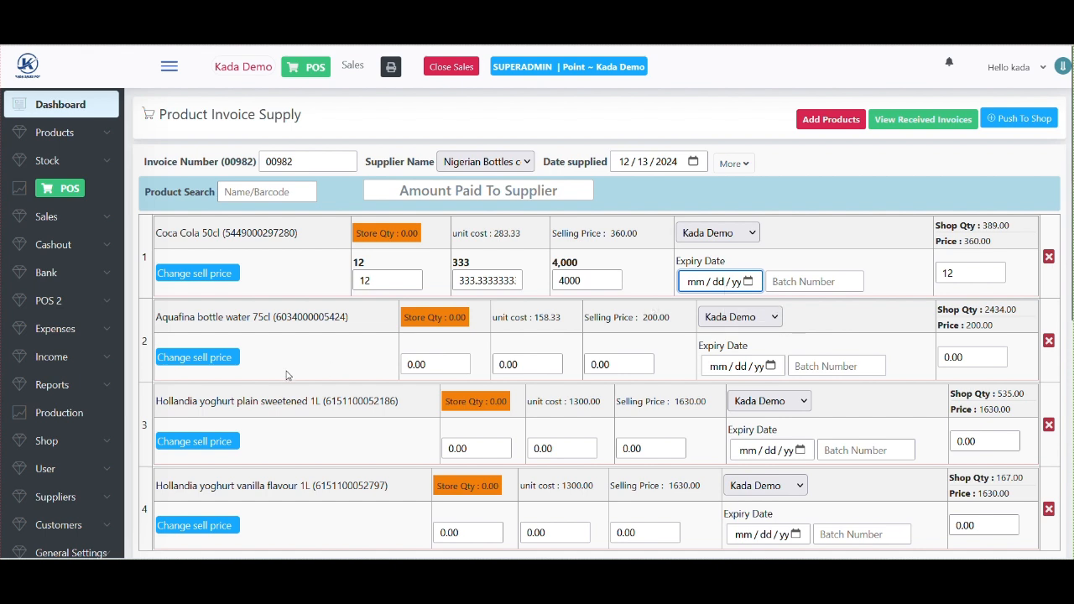
- Enter Aquafina quantity 10 with a total cost of 1500
left_click(420, 365)
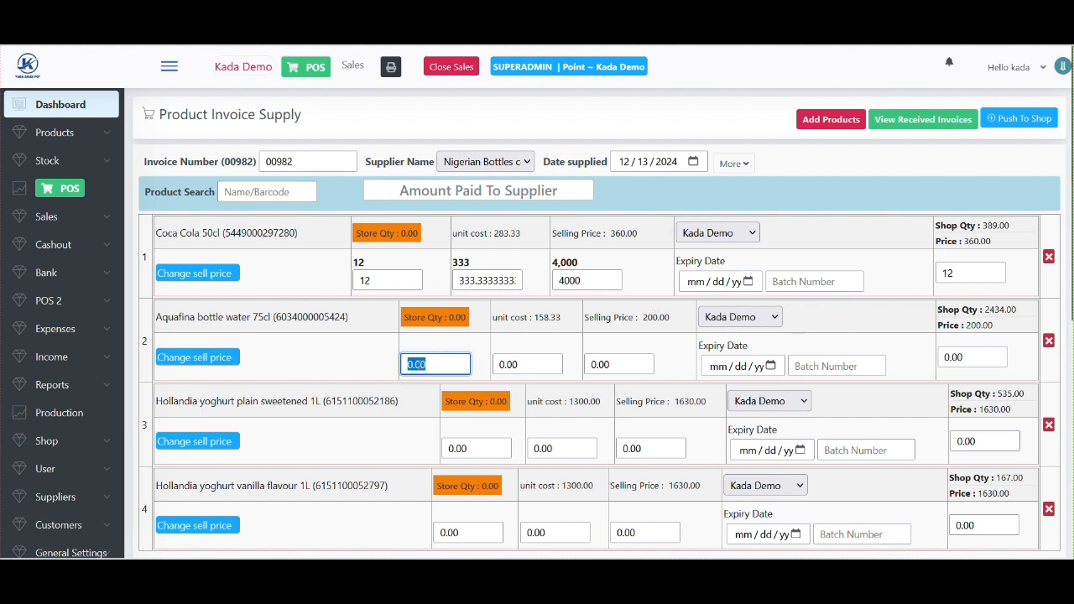
type("10")
left_click(619, 364)
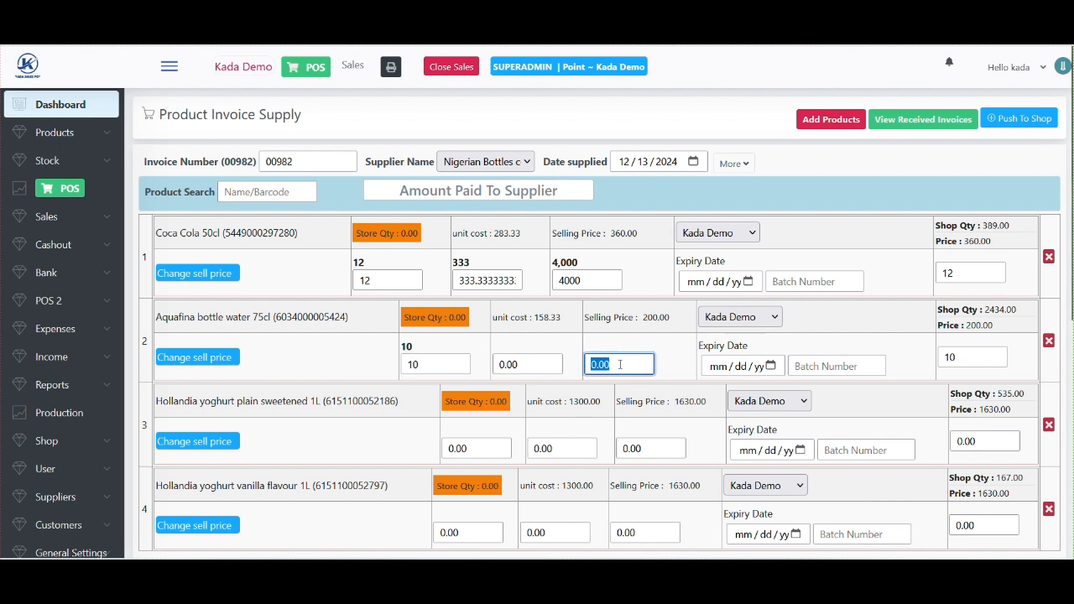
type("1500")
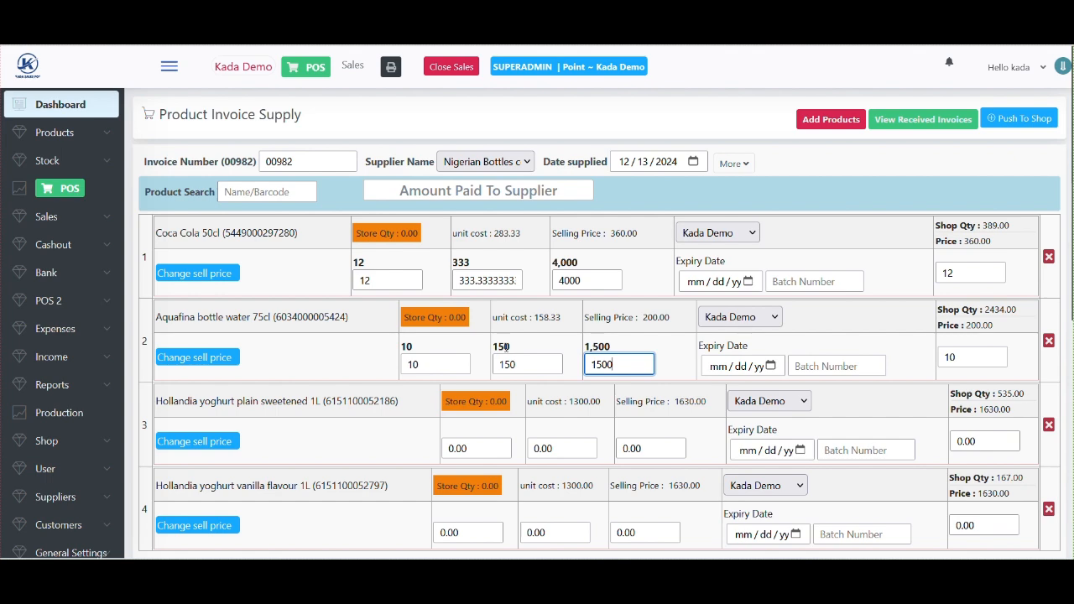
- Set the plain yoghurt line to 20 units with a total cost of 28000
scroll(506, 346, "down", 1)
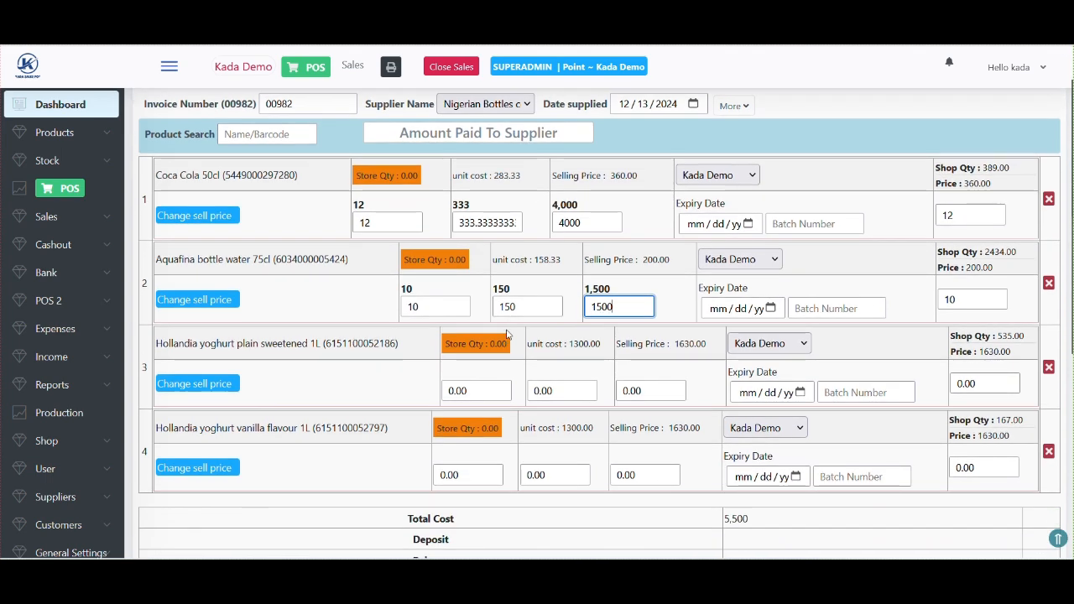
scroll(506, 334, "down", 1)
left_click(479, 359)
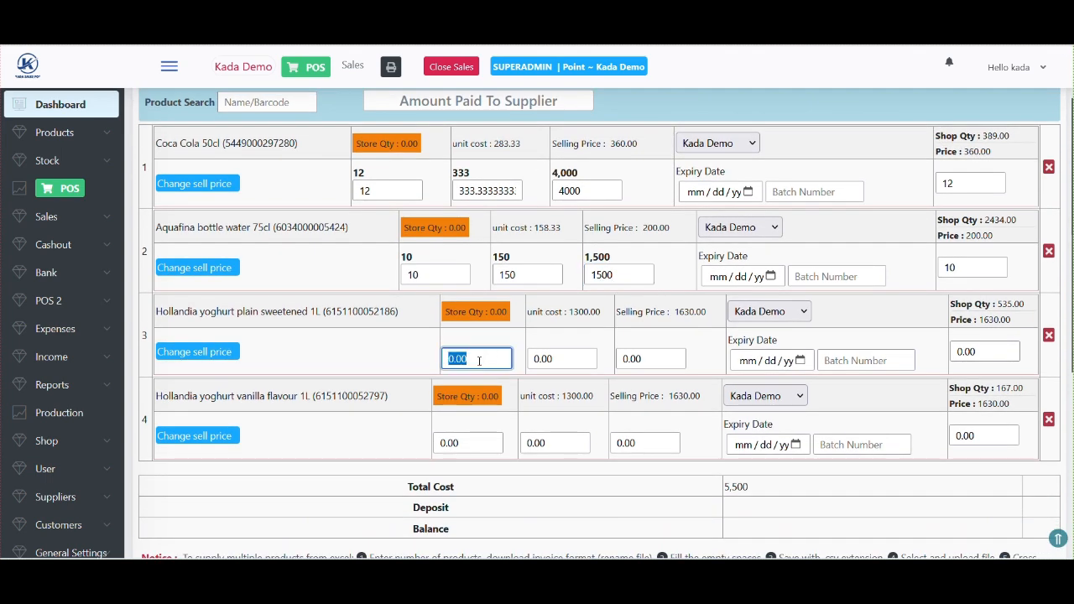
type("10")
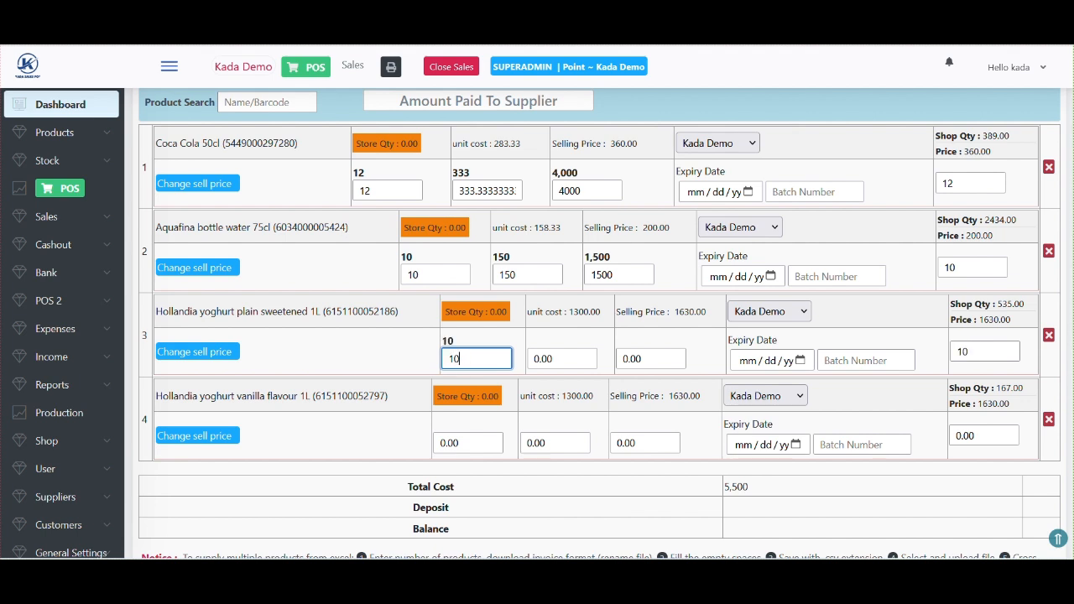
key("BackSpace")
key("BackSpace")
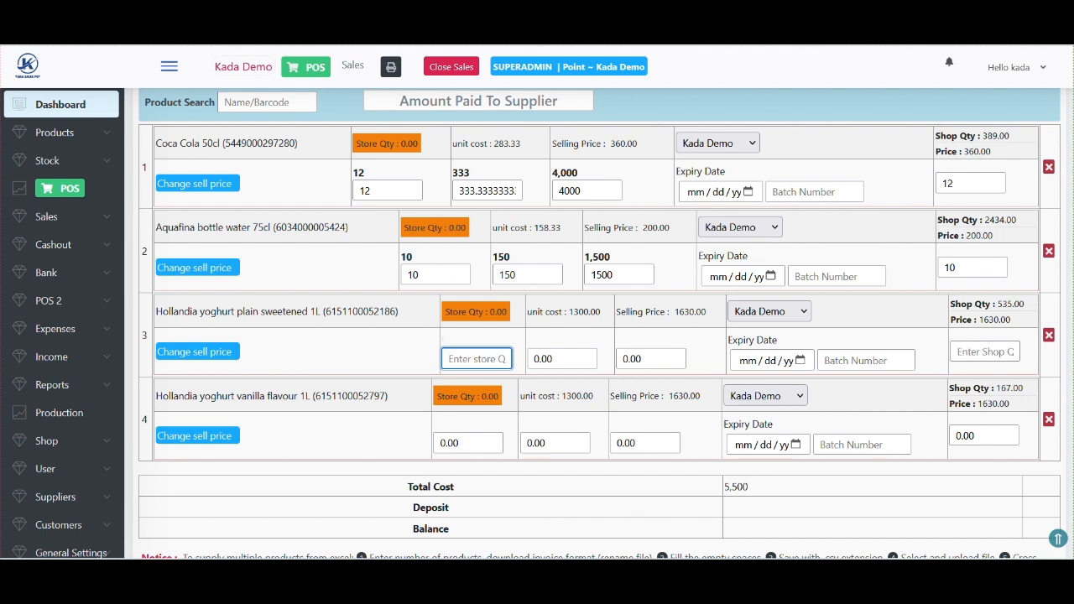
type("20")
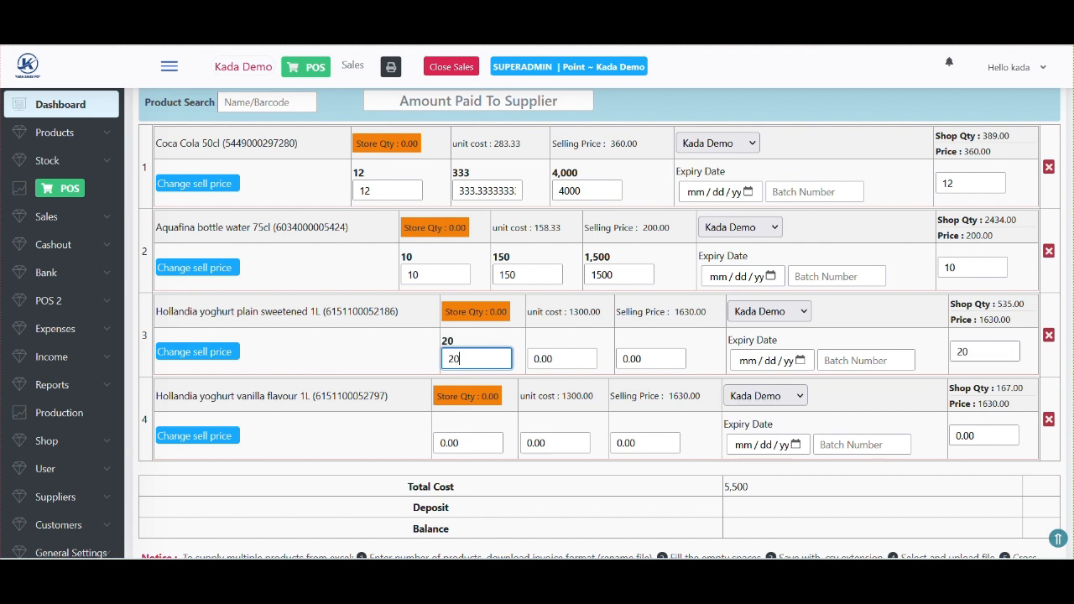
left_click(661, 363)
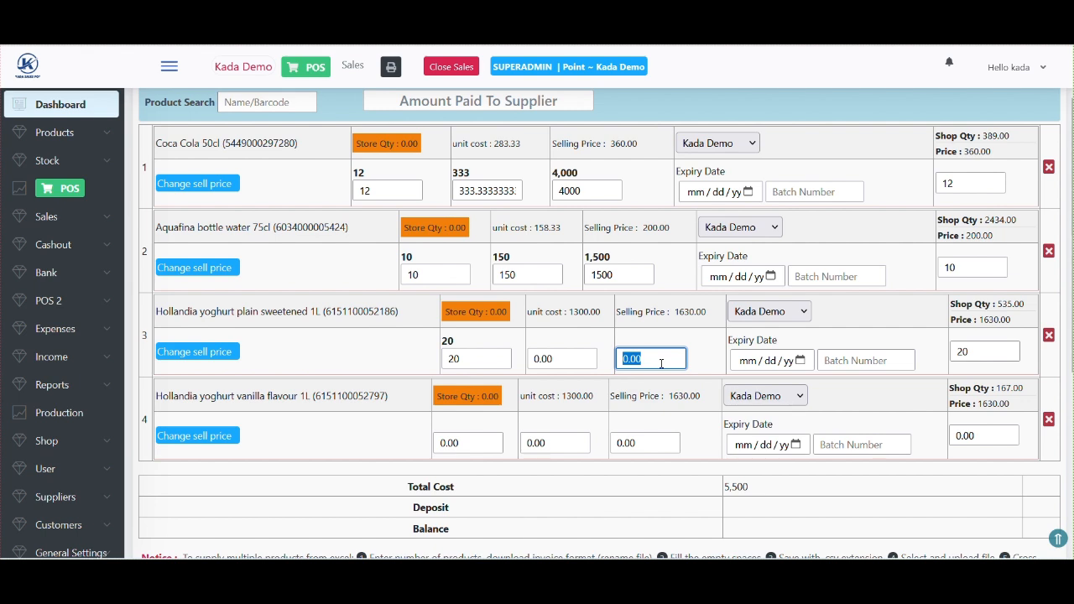
triple_click(575, 312)
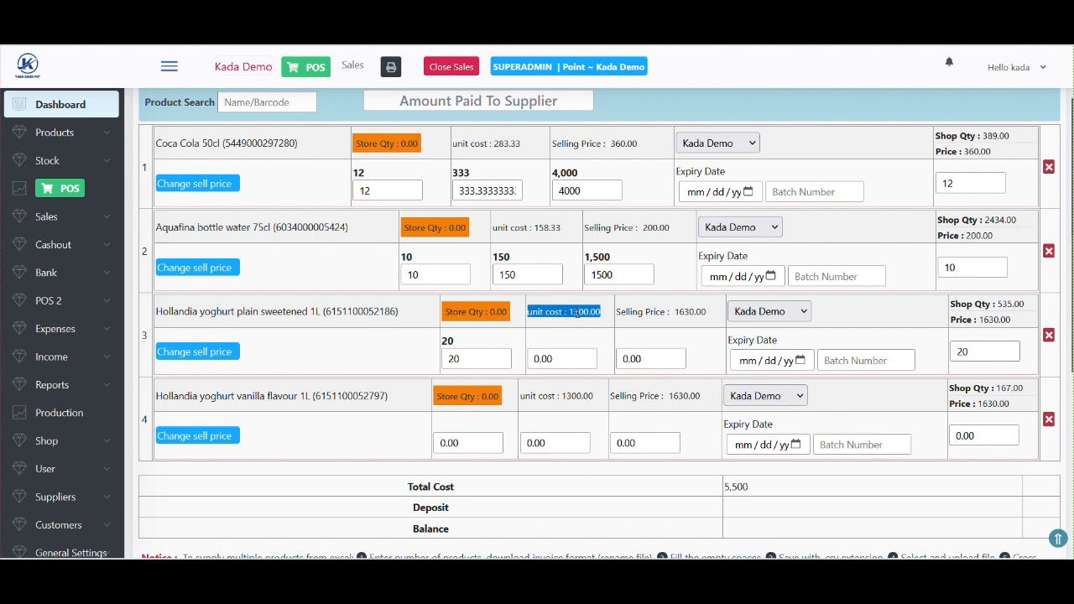
left_click(553, 358)
type("13000")
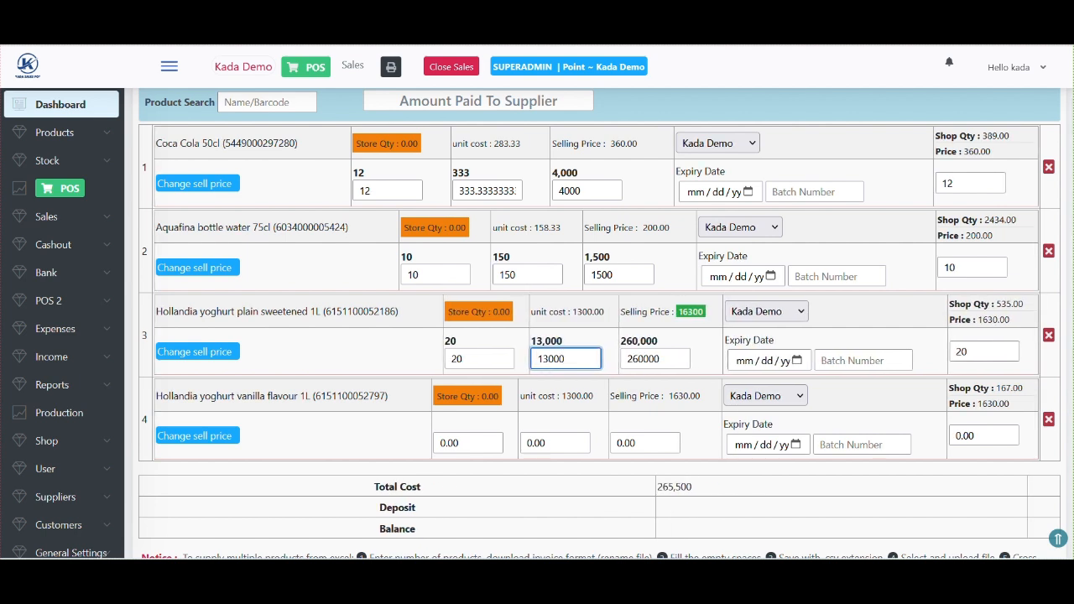
key("BackSpace")
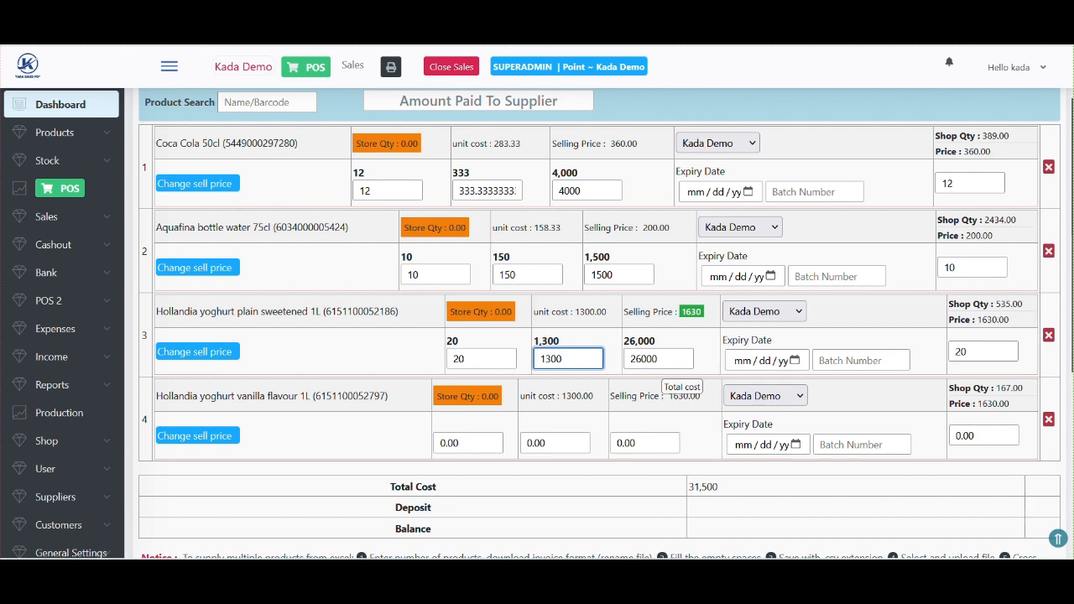
double_click(662, 362)
key("BackSpace")
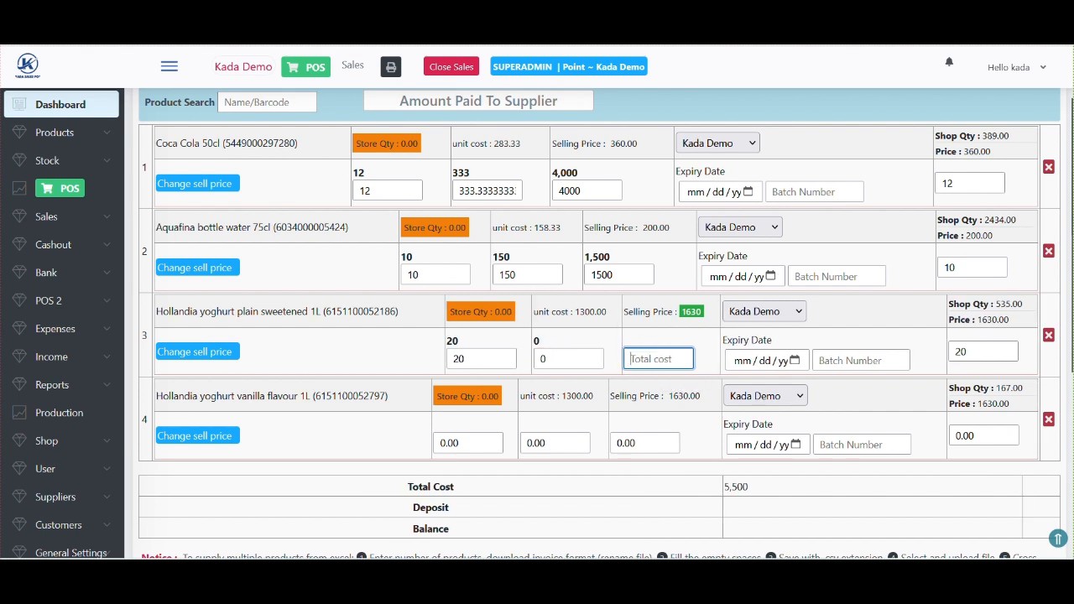
type("28000")
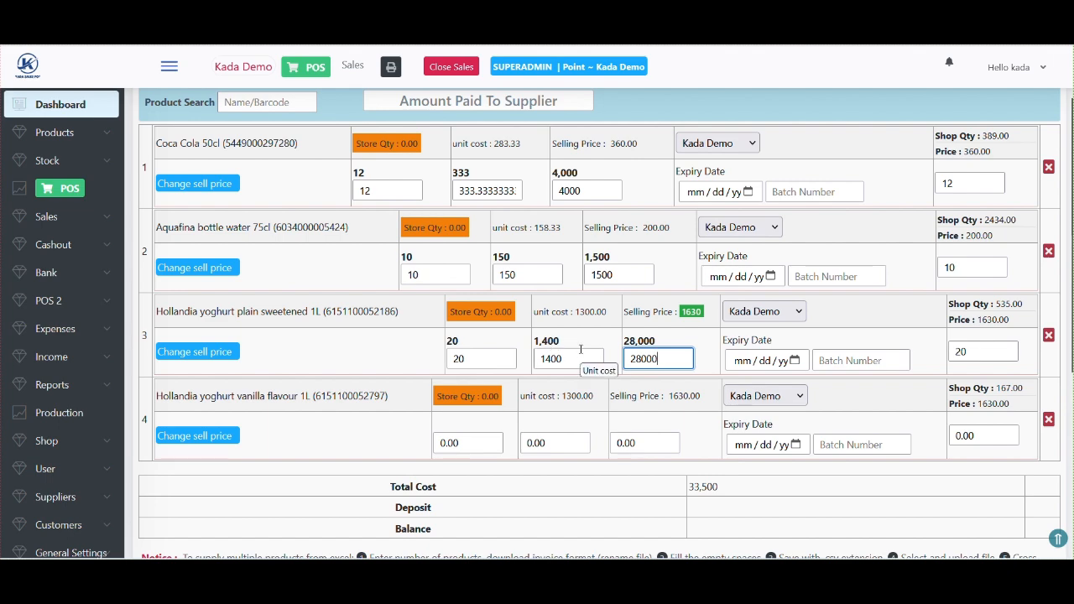
scroll(580, 350, "down", 1)
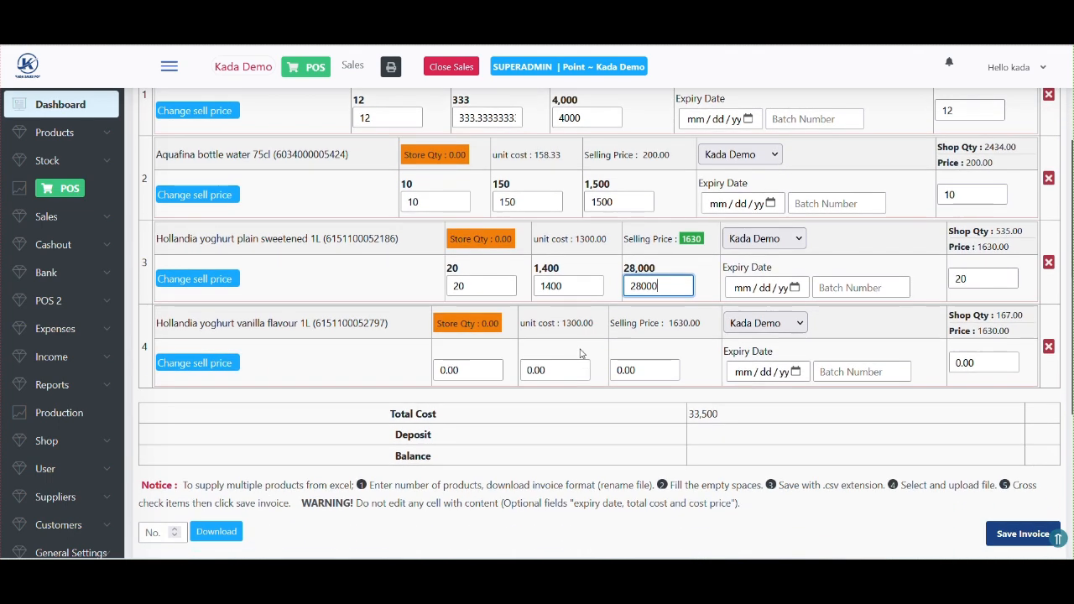
- Give the vanilla yoghurt line 10 units at a unit cost of 1400
double_click(475, 370)
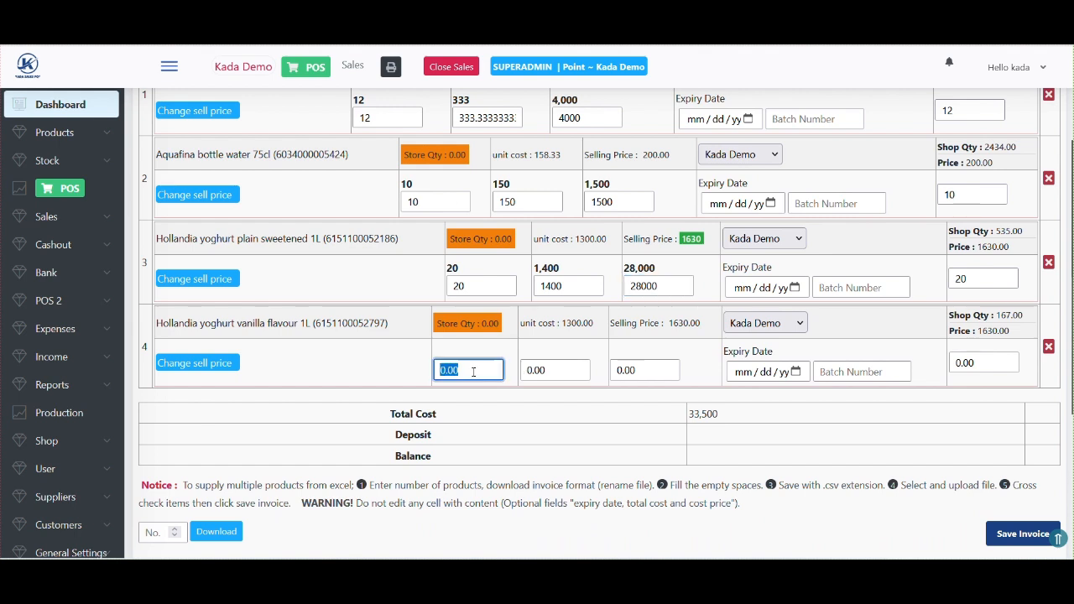
type("10")
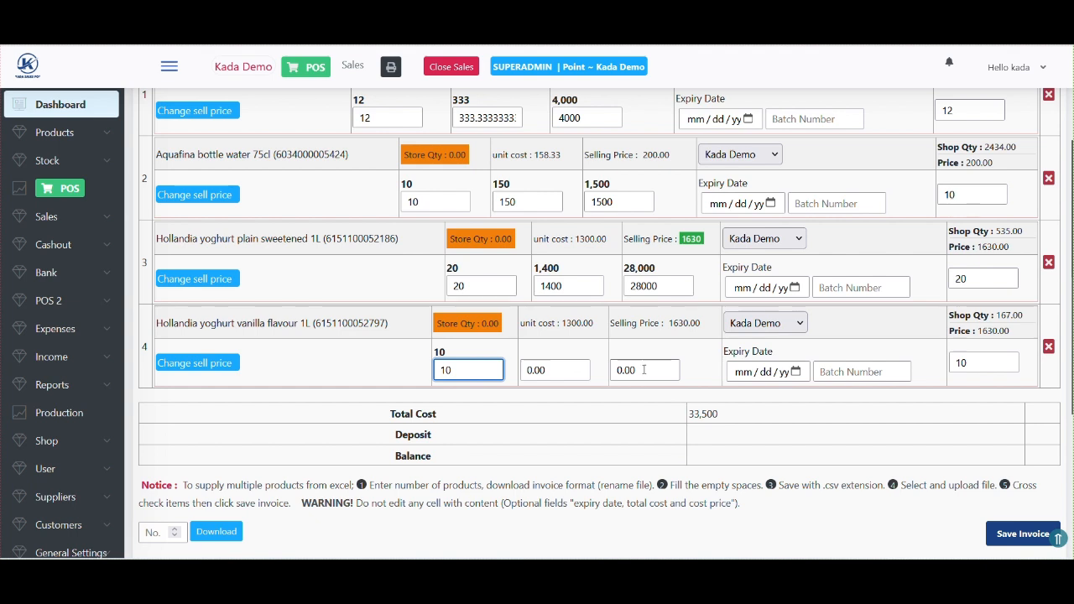
double_click(646, 372)
type("2")
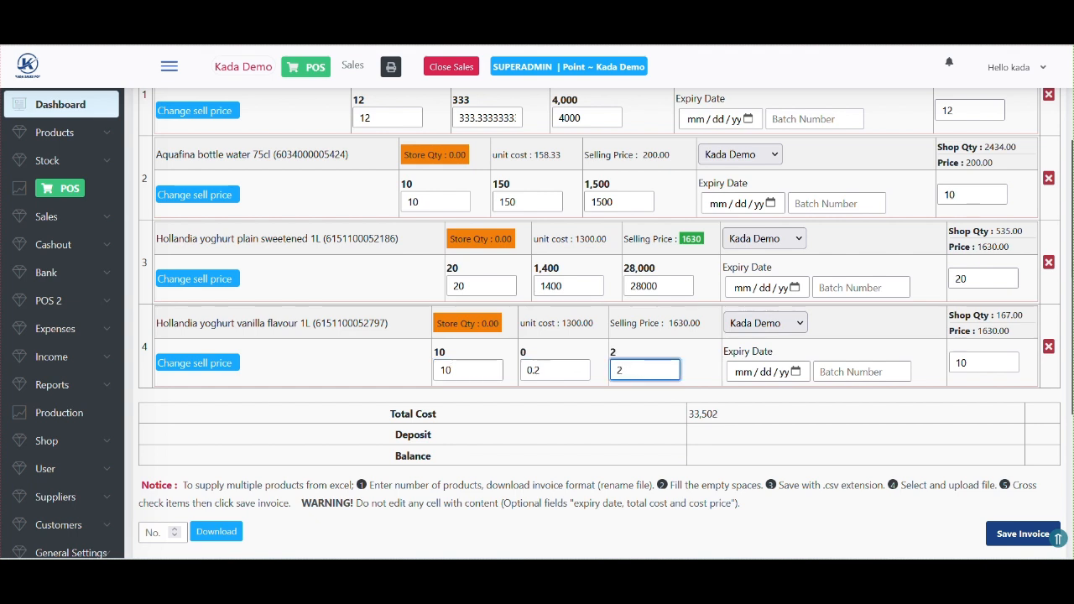
type("4000")
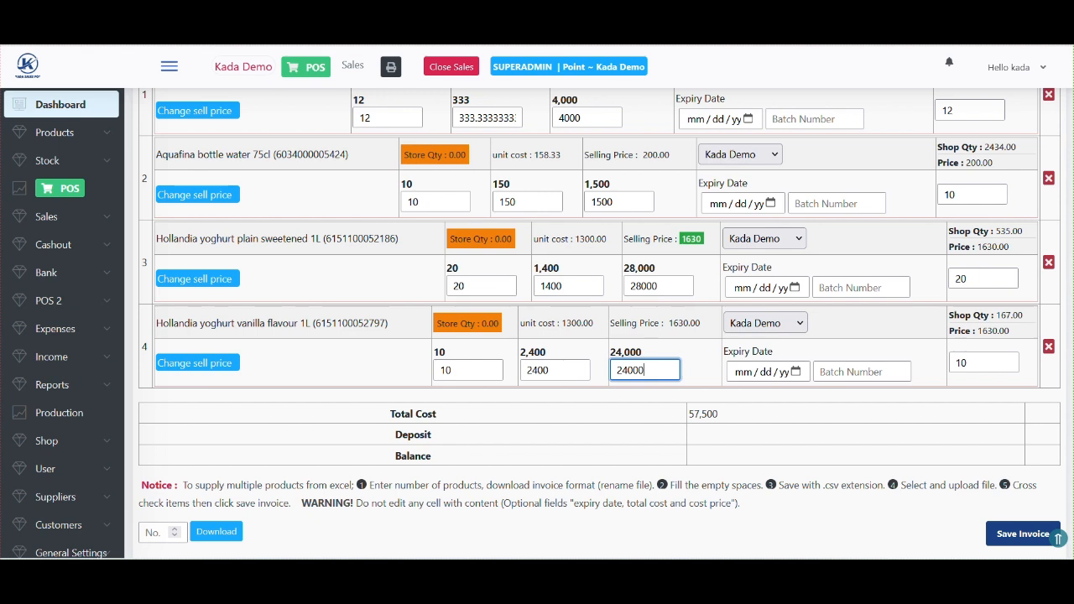
key("BackSpace")
key("BackSpace")
key("BackSpace")
key("BackSpace")
key("BackSpace")
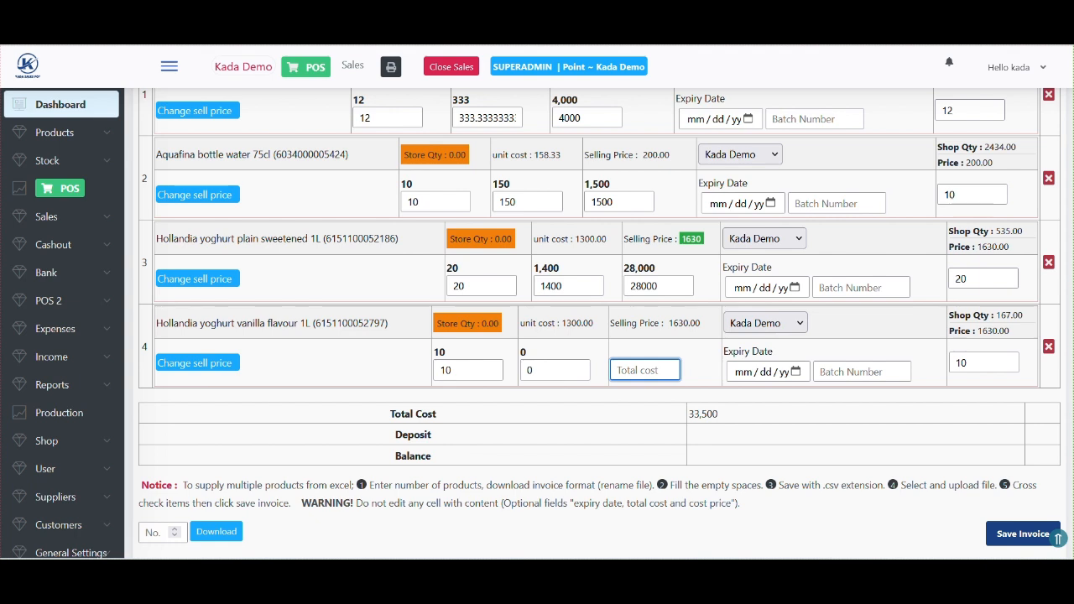
left_click(563, 376)
key("BackSpace")
type("1")
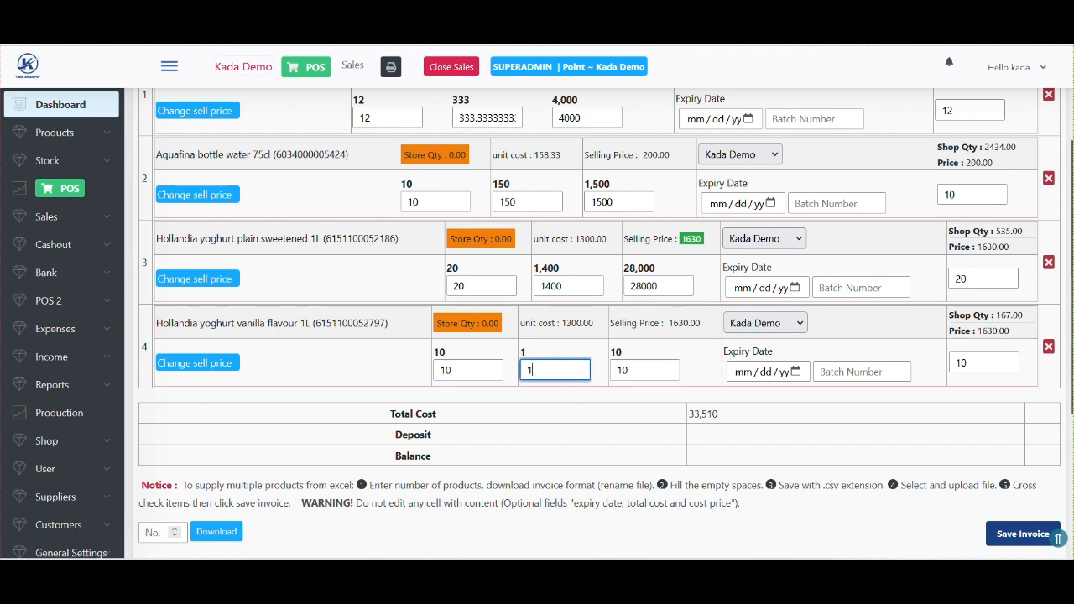
type("4000")
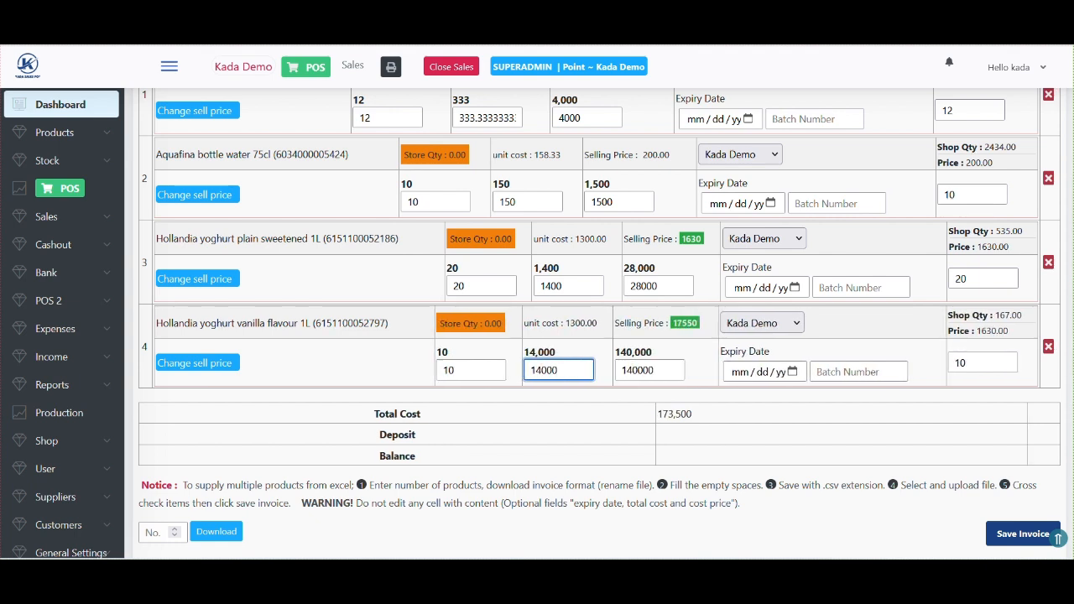
key("BackSpace")
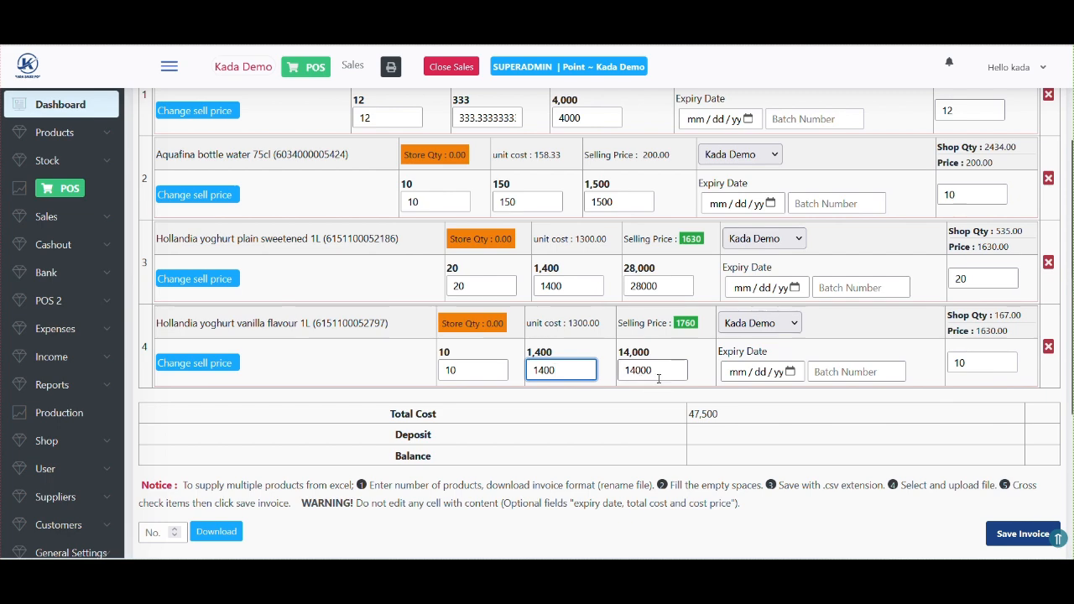
- Highlight the invoice Total Cost of 47,500 to verify it
scroll(658, 378, "down", 1)
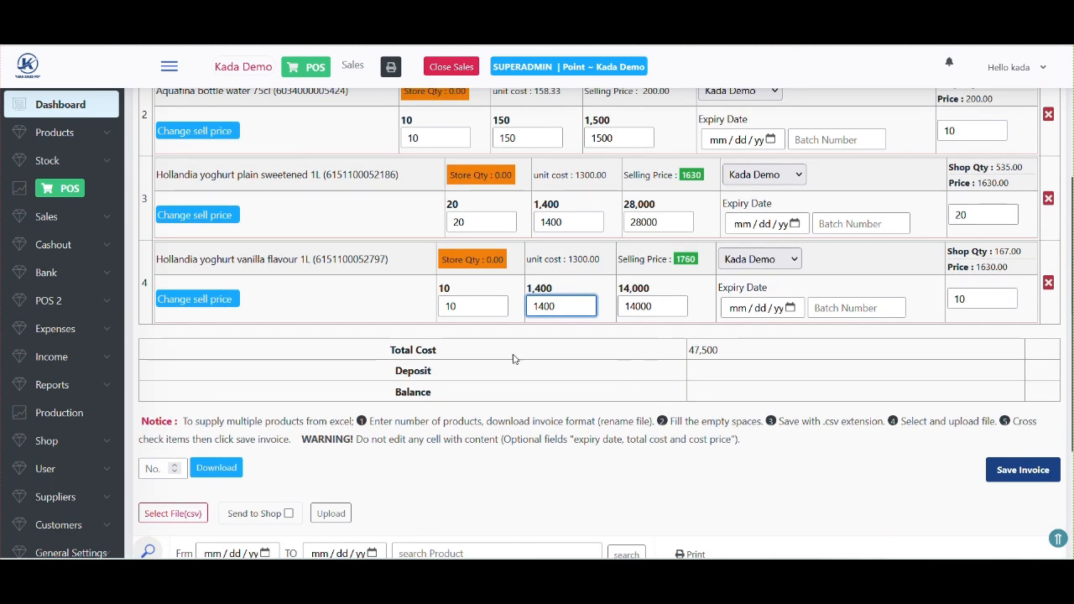
left_click_drag(727, 353, 687, 351)
left_click_drag(439, 350, 376, 356)
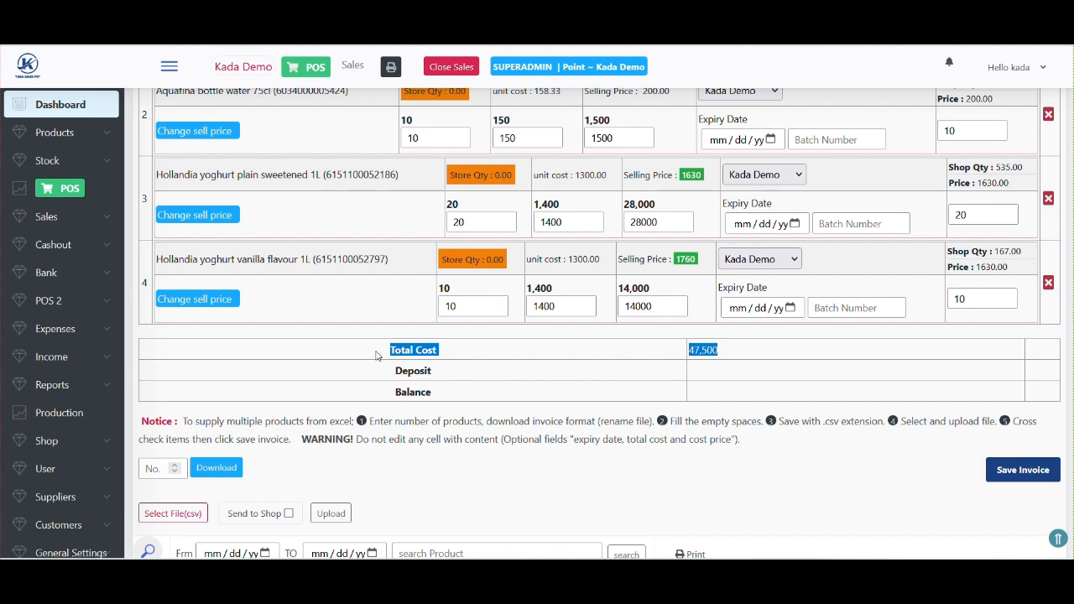
double_click(701, 351)
left_click(731, 356)
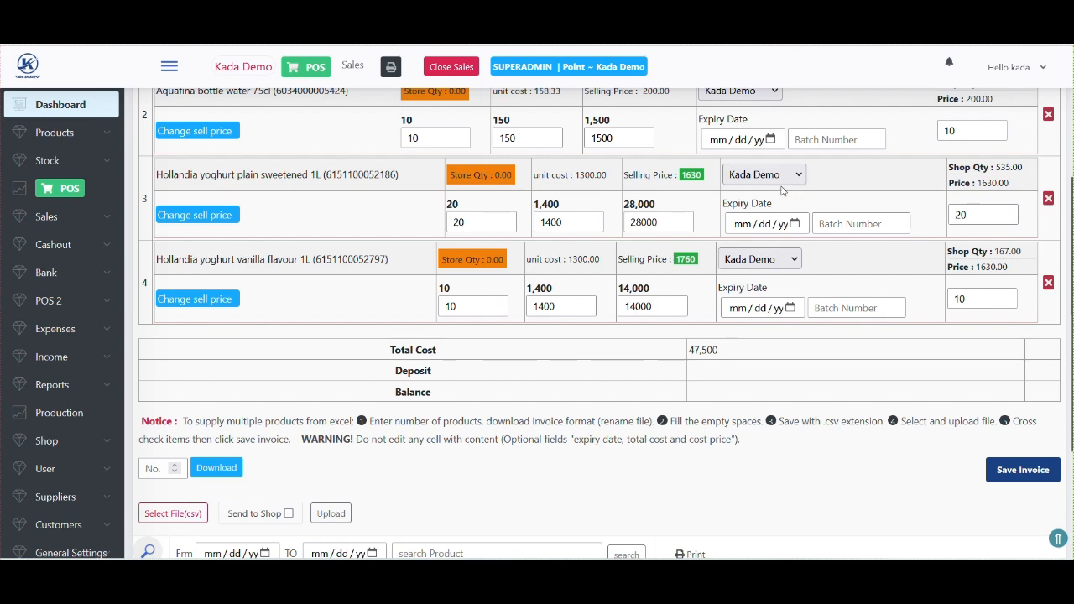
scroll(750, 188, "up", 2)
scroll(750, 188, "up", 2)
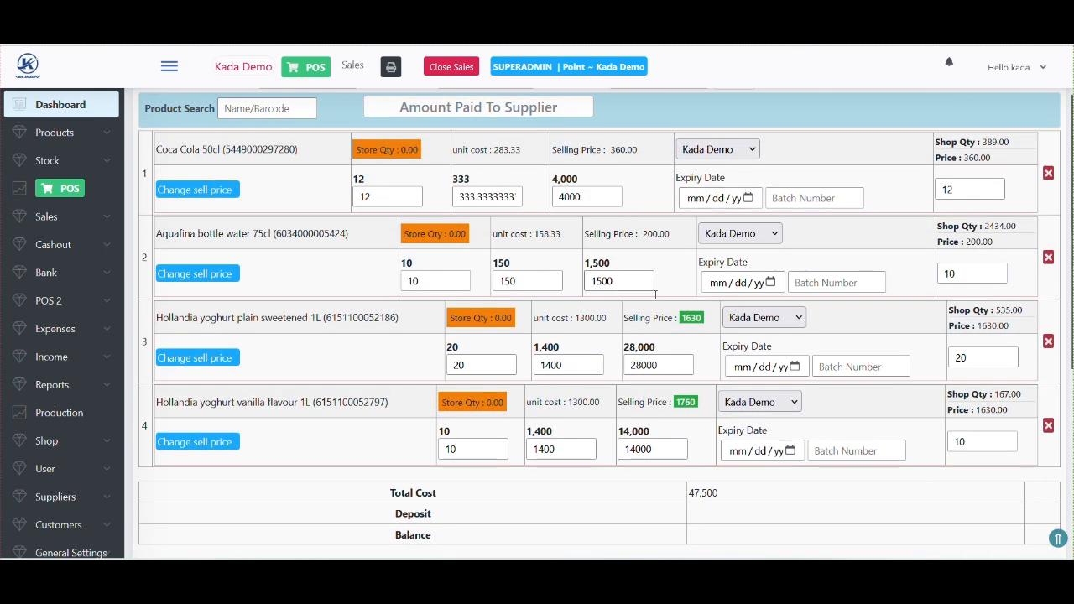
scroll(671, 338, "down", 2)
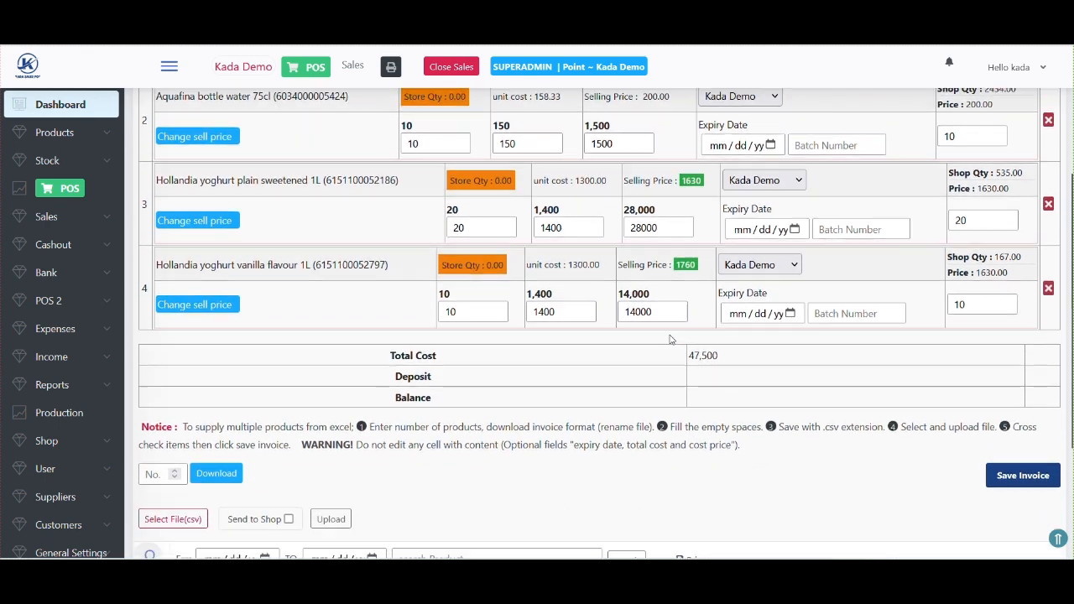
left_click_drag(719, 327, 702, 326)
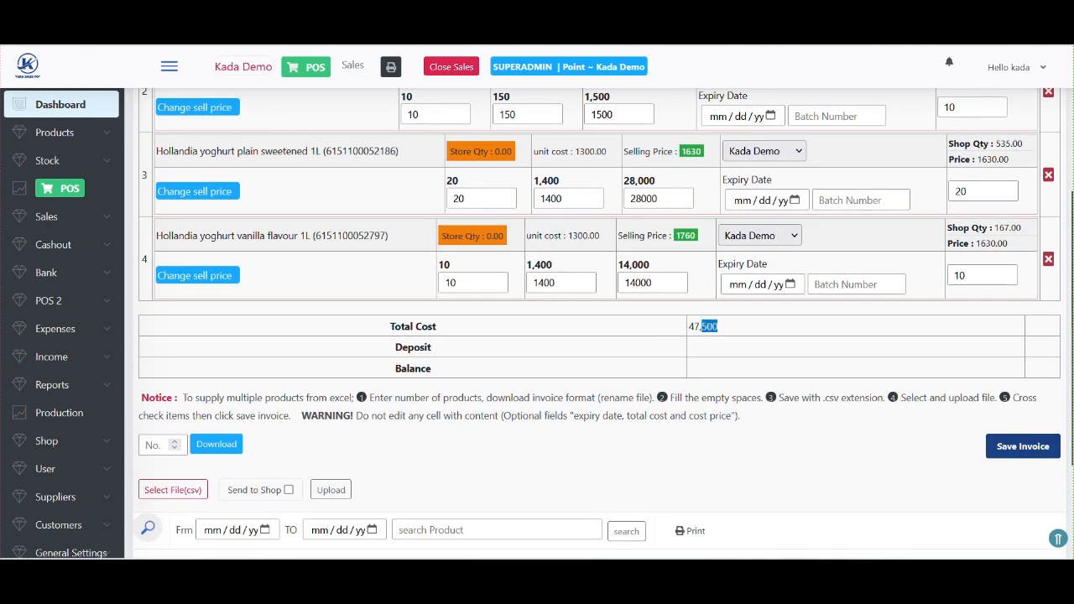
- Save the Nigerian Bottles company invoice and check its four lines in the supply list
left_click(1022, 451)
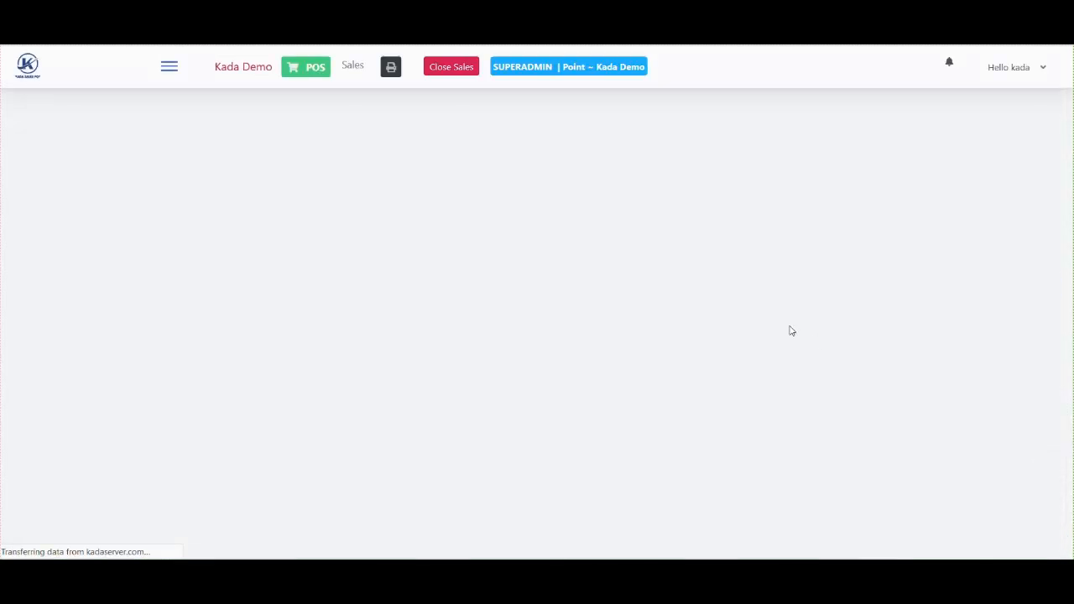
scroll(574, 404, "down", 1)
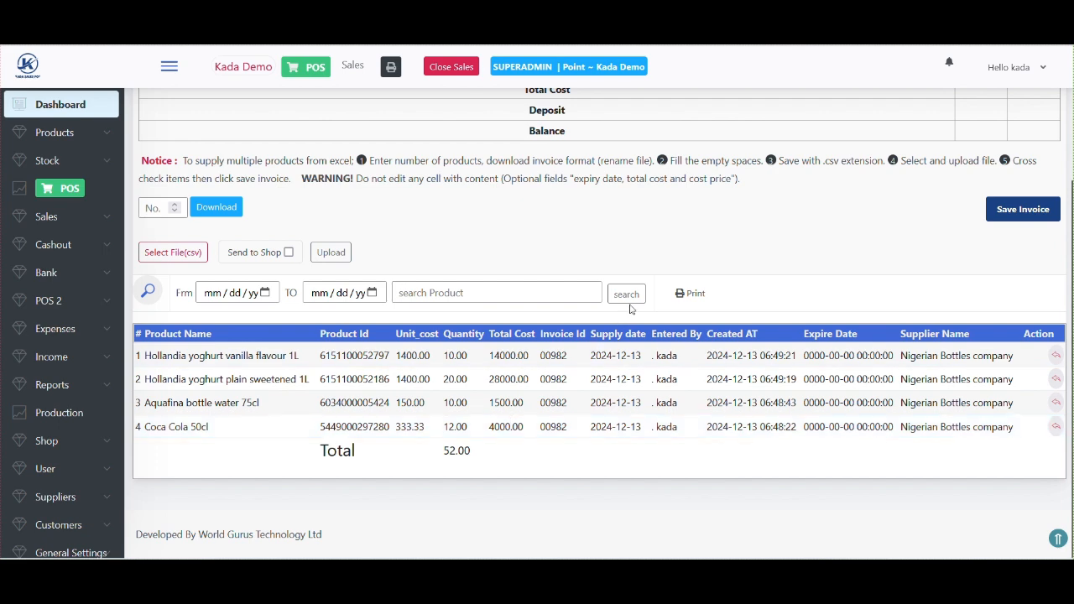
scroll(633, 307, "up", 3)
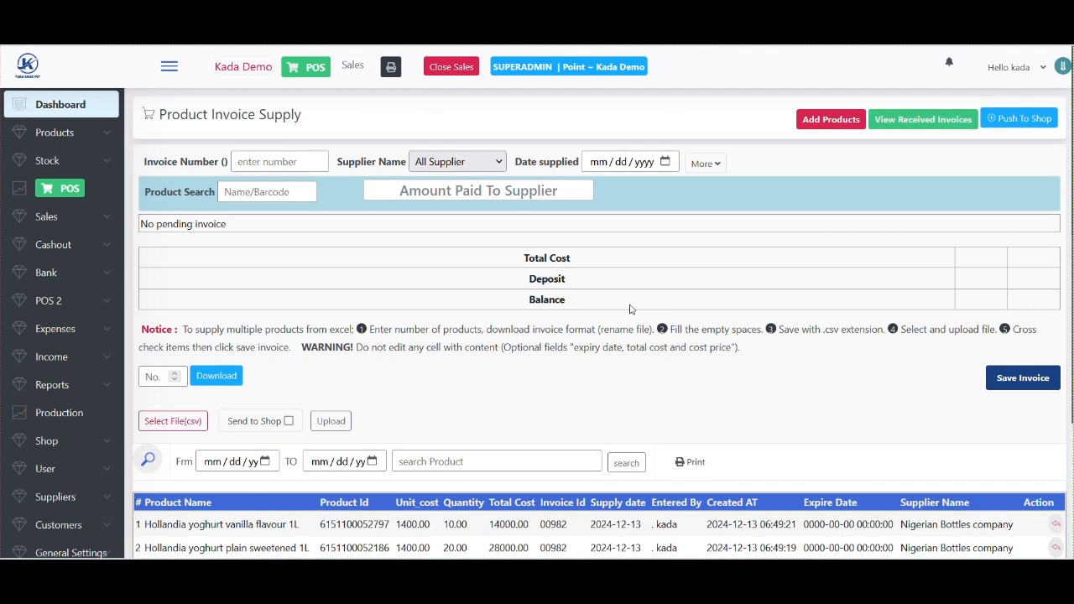
left_click(70, 143)
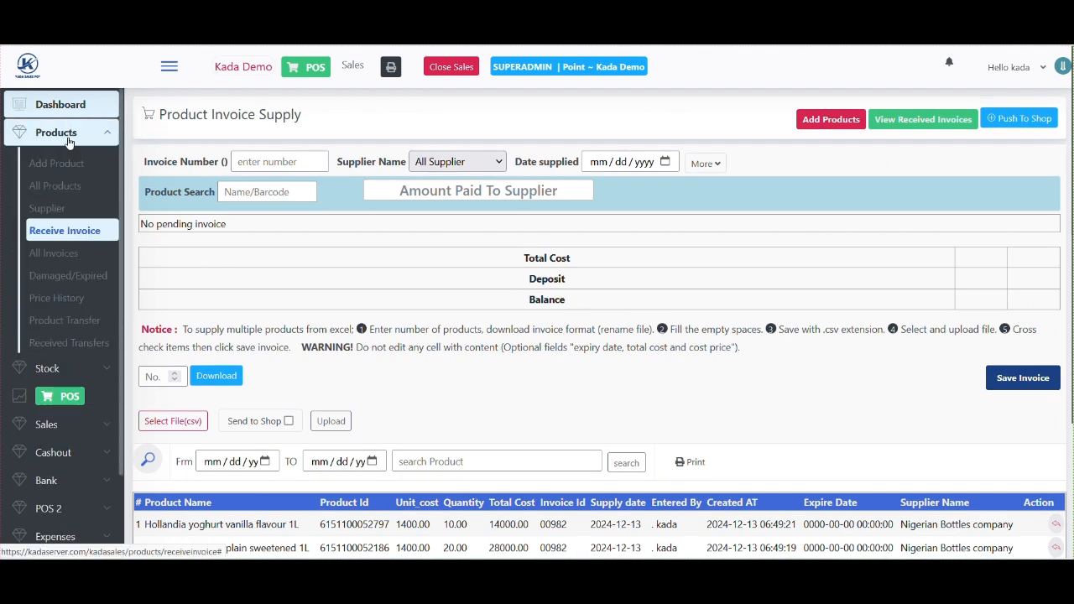
- Filter the All Invoices list to 13 December 2024 only
left_click(59, 261)
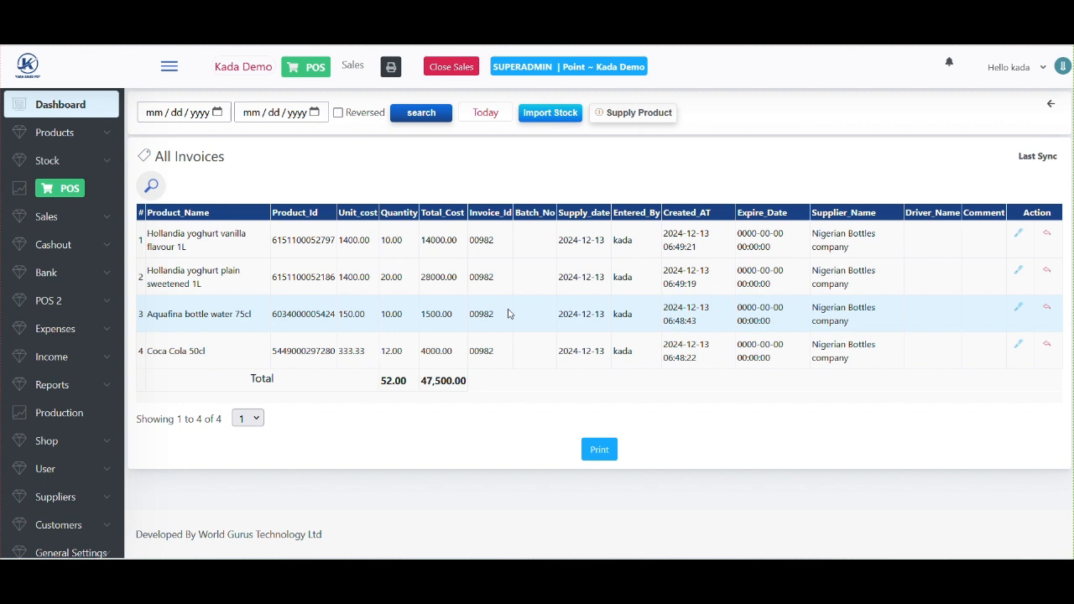
left_click(221, 117)
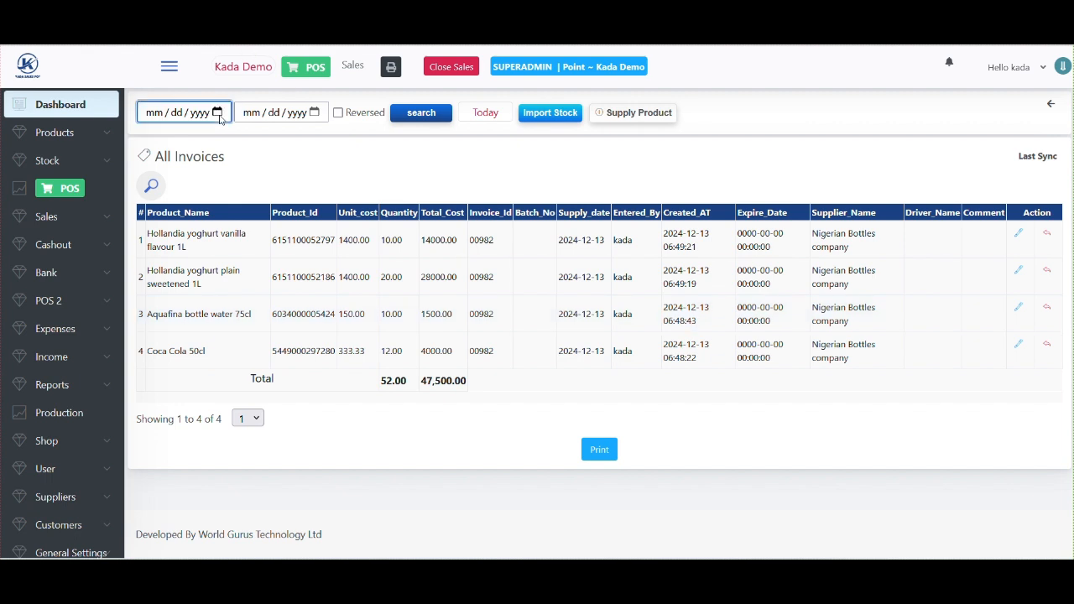
left_click(221, 118)
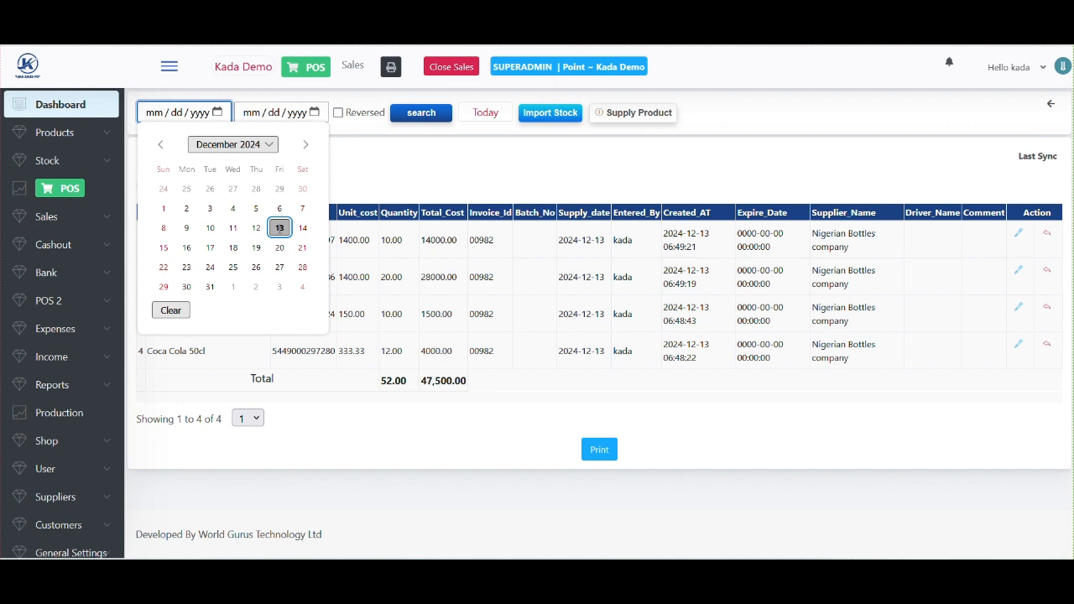
left_click(280, 228)
left_click(315, 117)
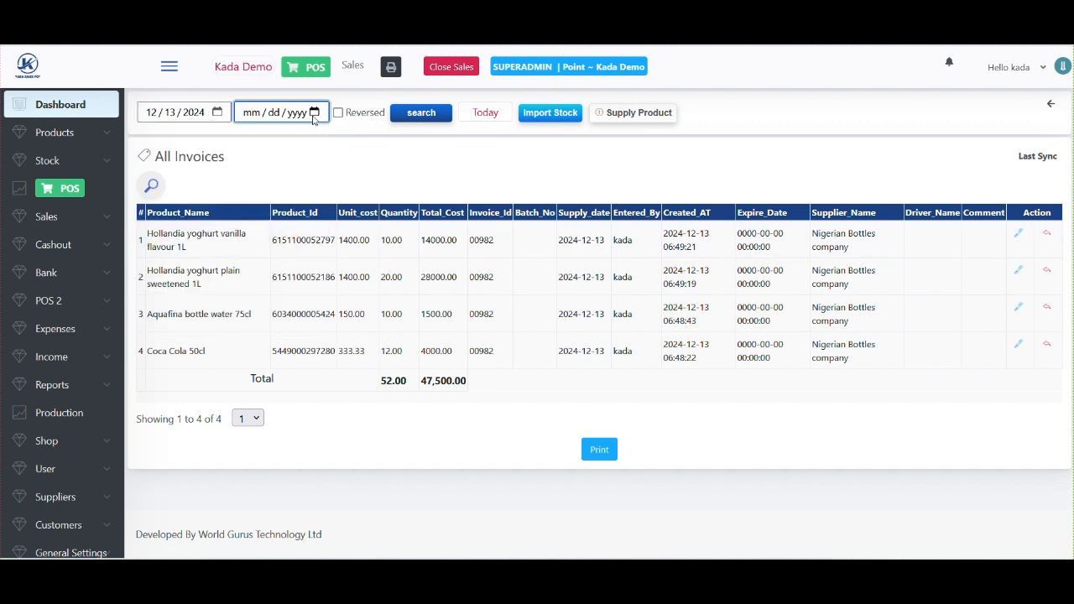
left_click(315, 117)
left_click(379, 232)
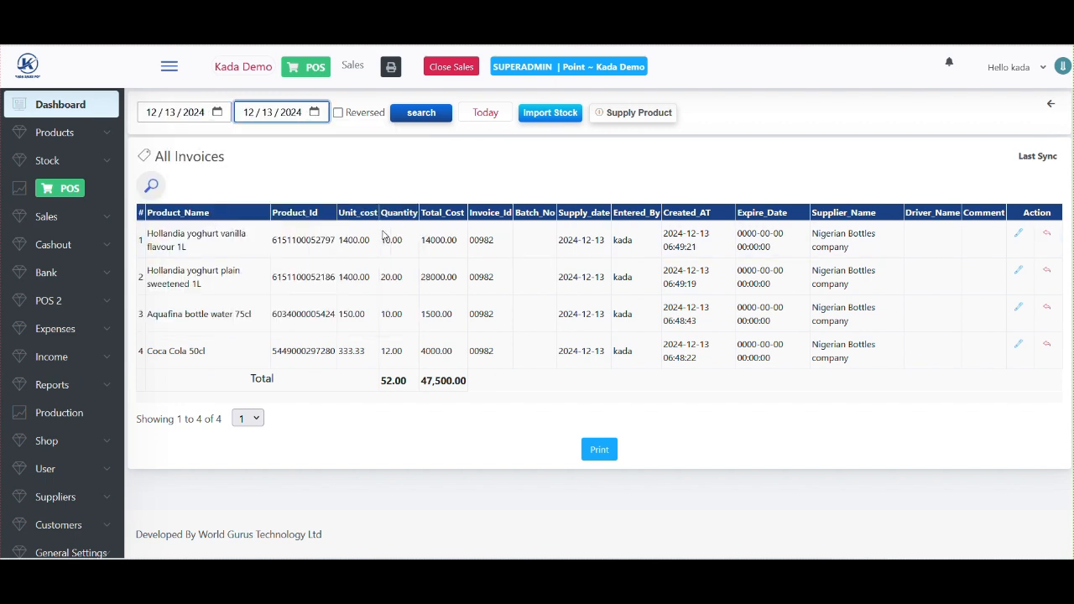
left_click(422, 114)
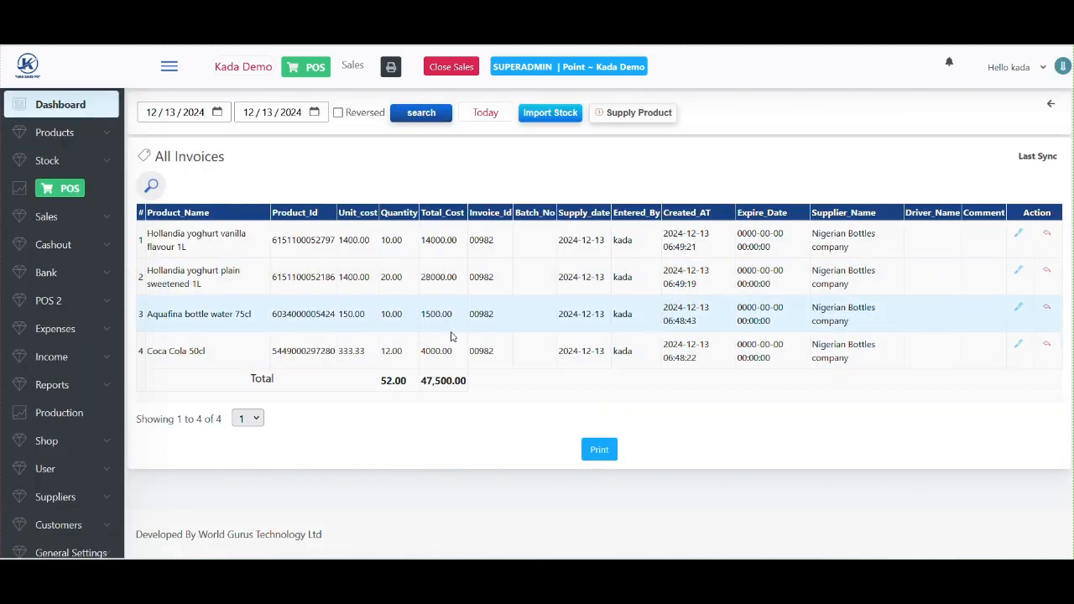
- Change the invoice filter to 10–12 December 2024
left_click(217, 114)
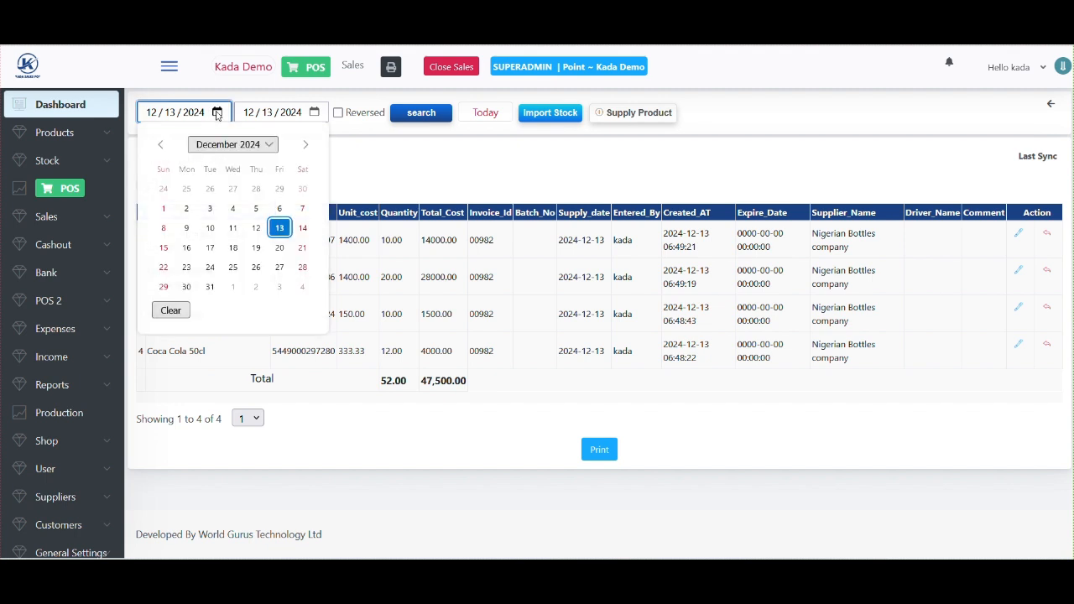
left_click(209, 228)
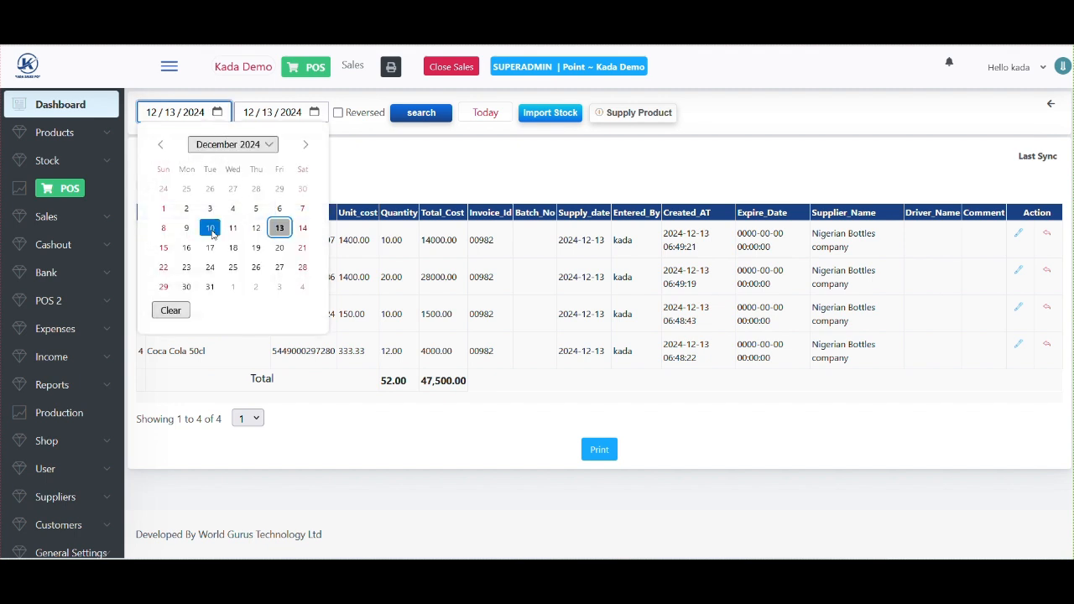
left_click(314, 112)
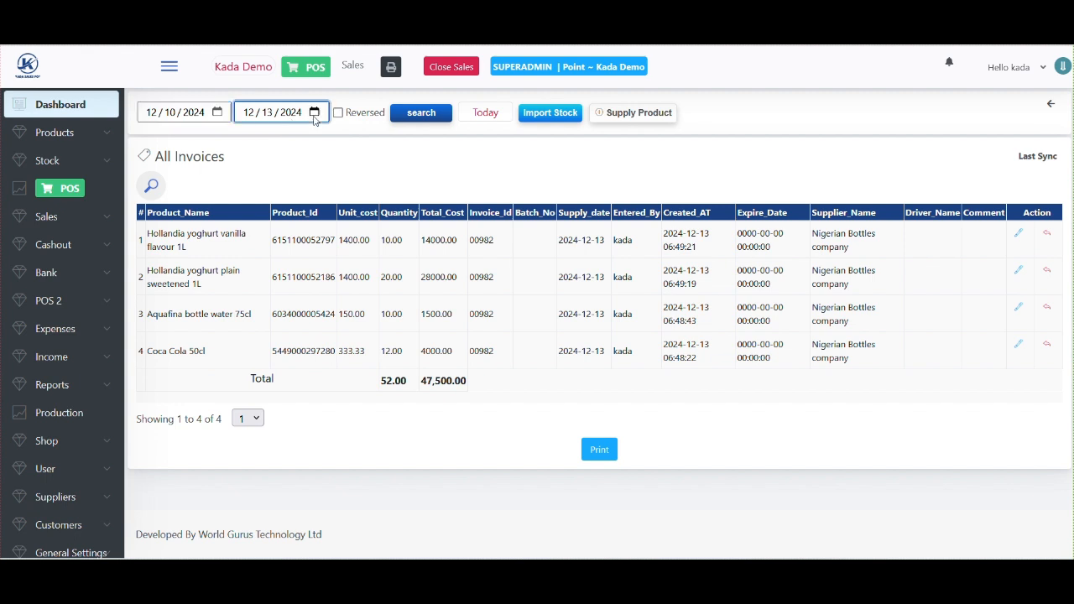
left_click(352, 227)
left_click(421, 113)
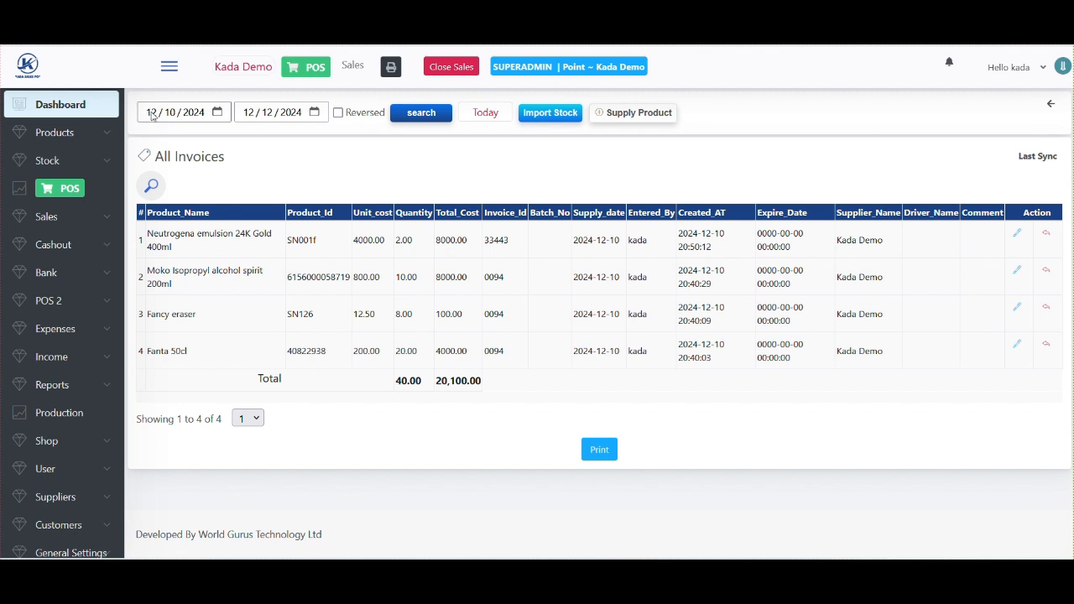
- Filter invoices for 10–13 December, highlight the 67,600.00 total, and return to Product Invoice Supply
left_click(313, 113)
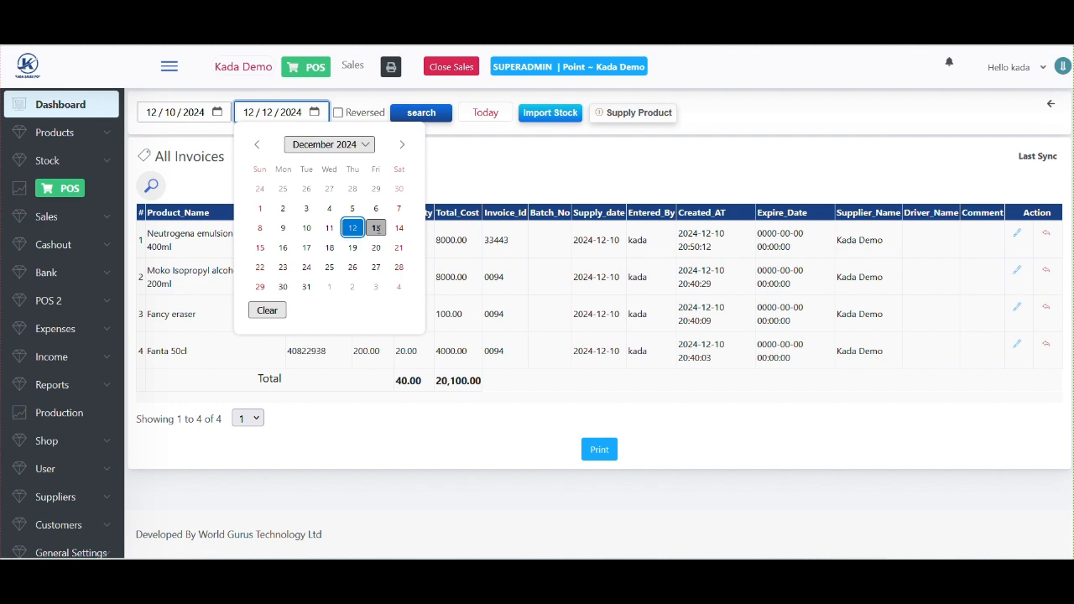
left_click(377, 229)
left_click(421, 114)
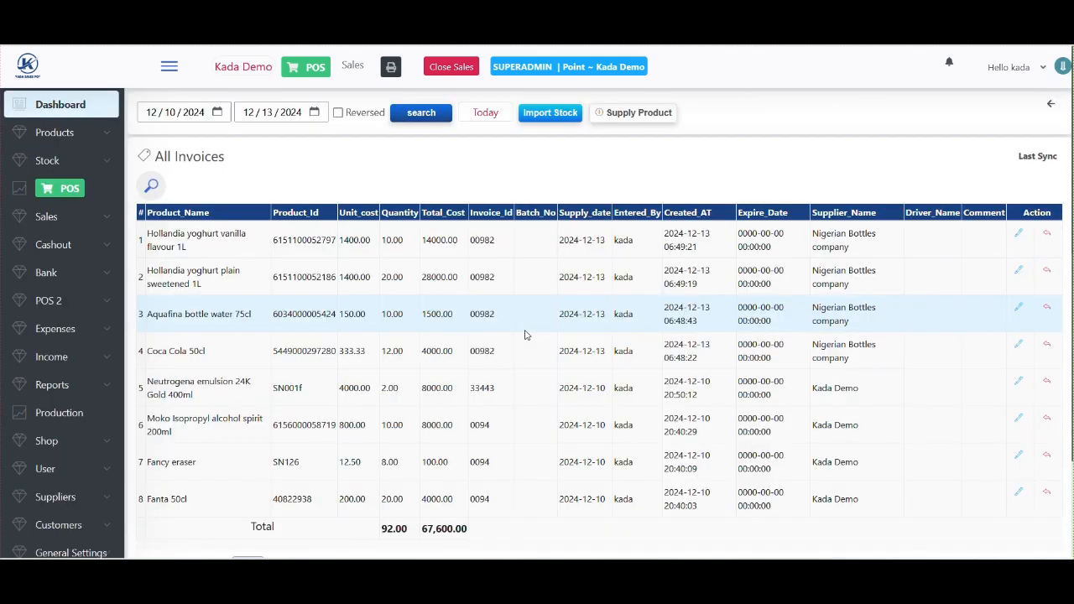
scroll(525, 335, "down", 2)
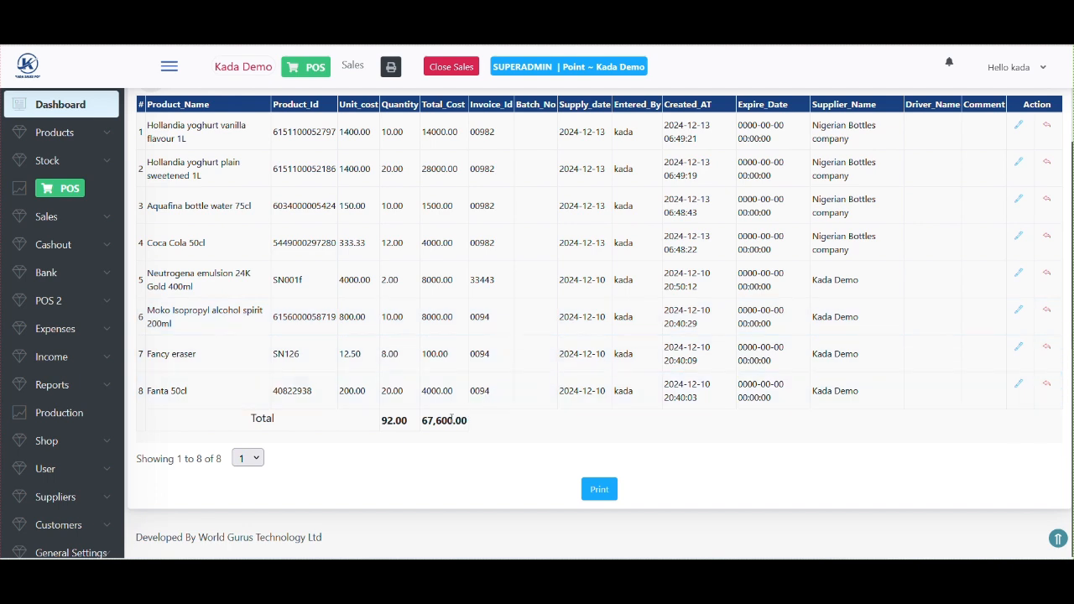
left_click_drag(423, 421, 465, 421)
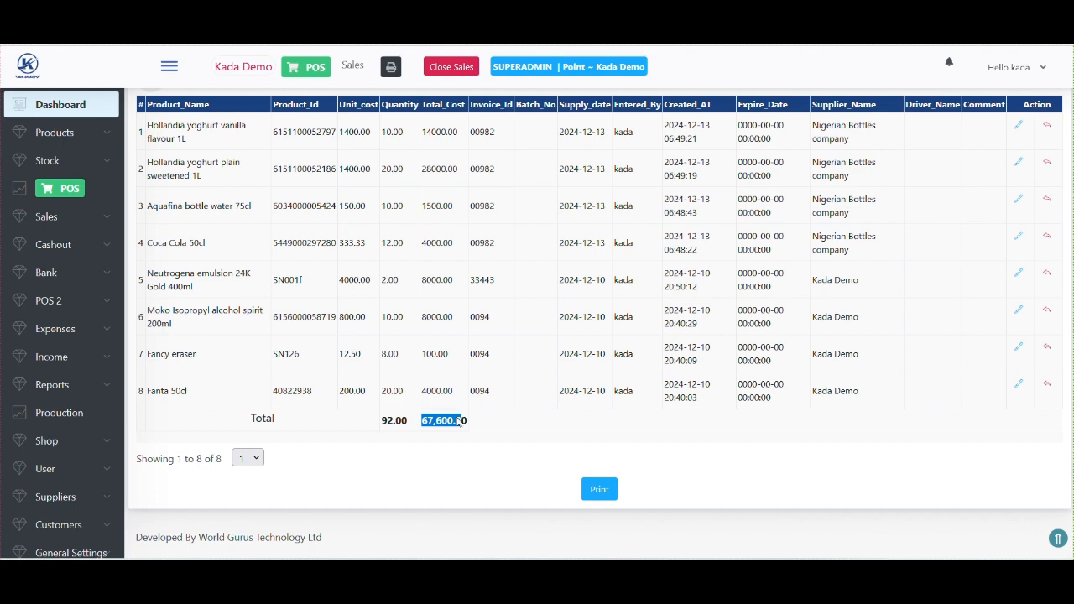
scroll(461, 422, "up", 2)
left_click(217, 112)
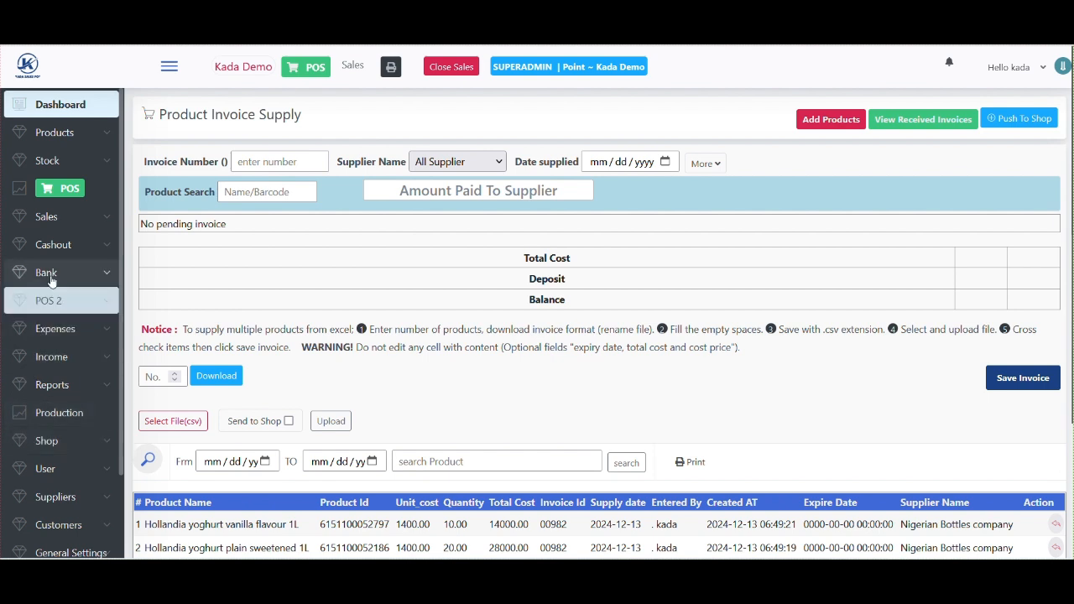
- Generate a Group Invoice by Supplier report for 12/13/2024 showing Nigerian Bottles company's 47,500
left_click(52, 386)
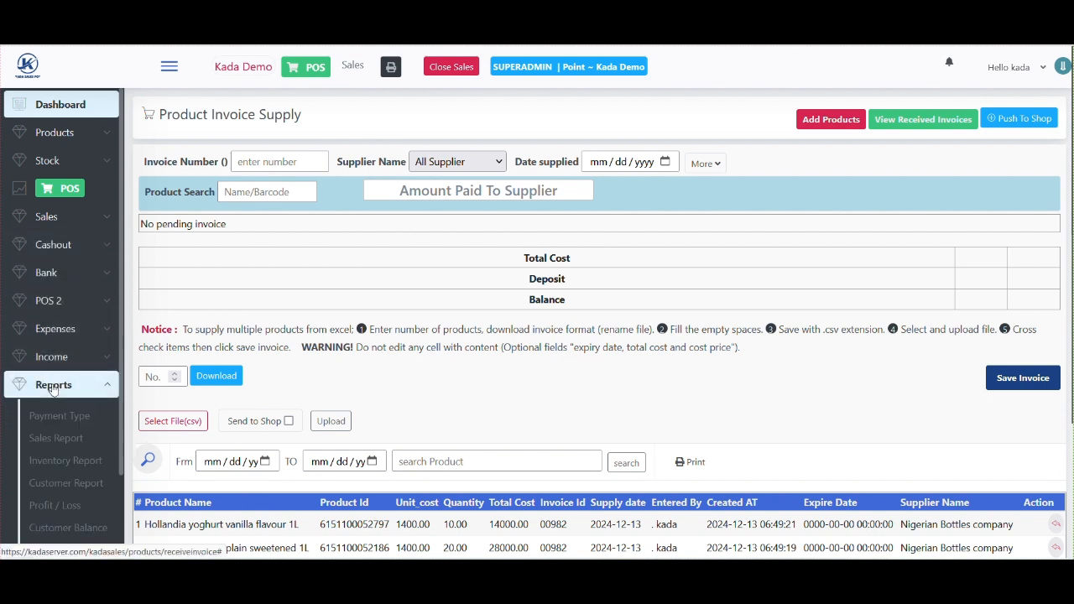
scroll(67, 460, "down", 2)
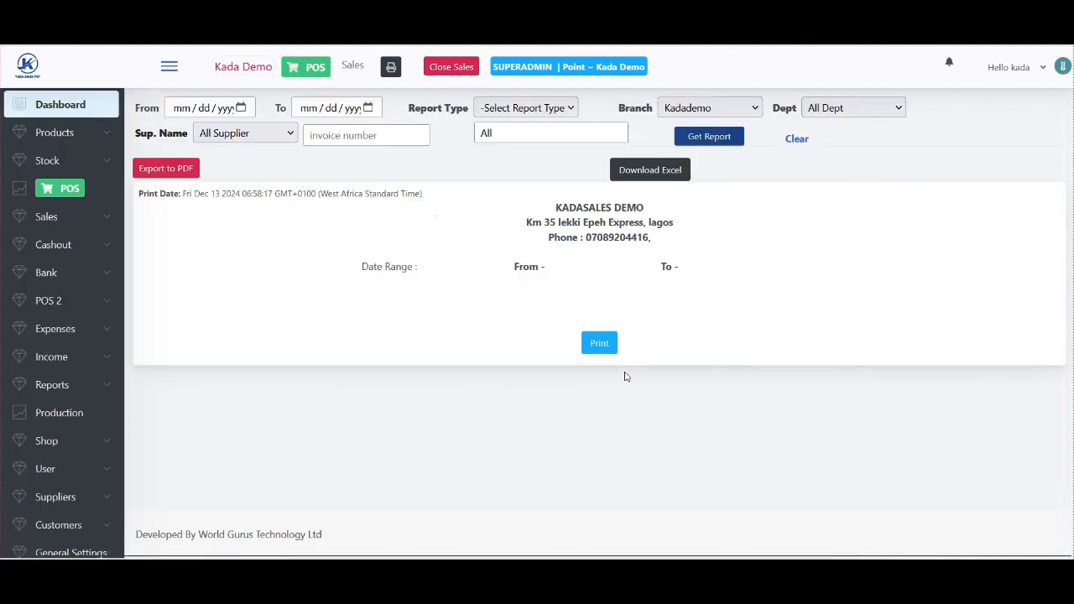
left_click(241, 109)
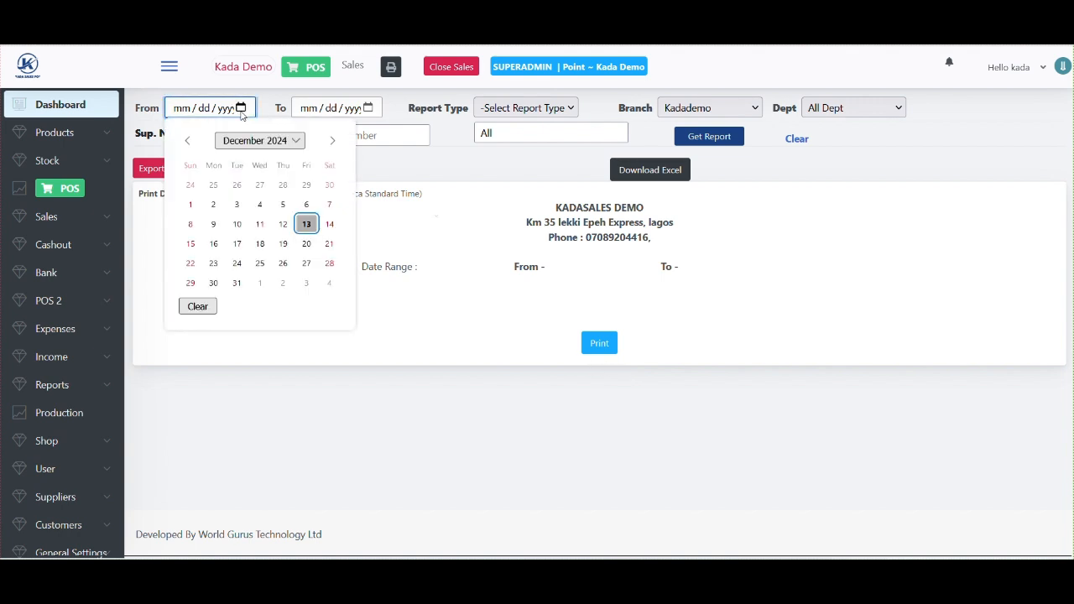
left_click(305, 223)
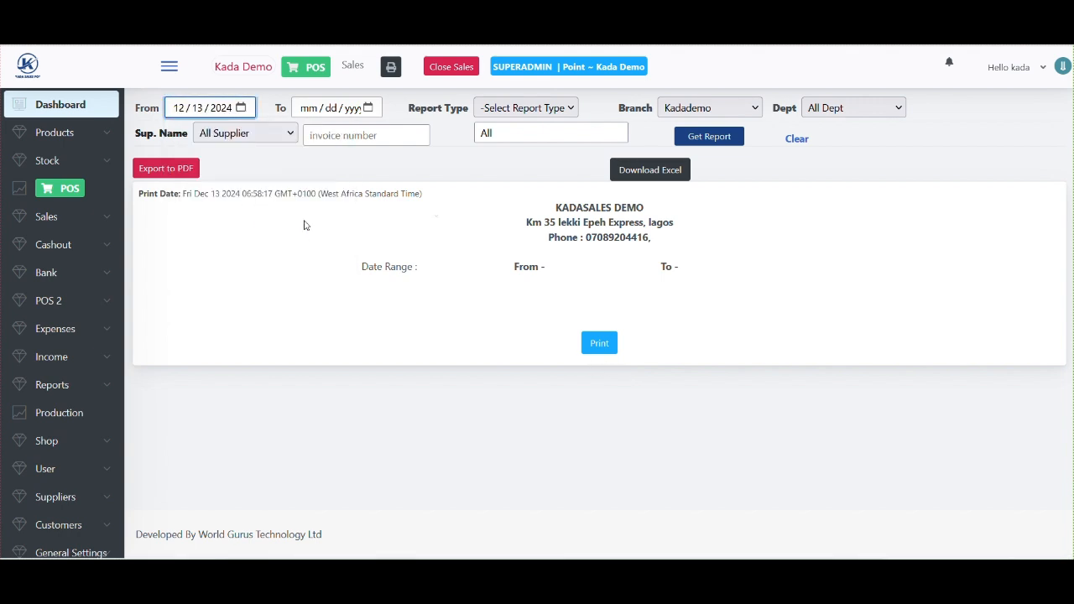
left_click(368, 108)
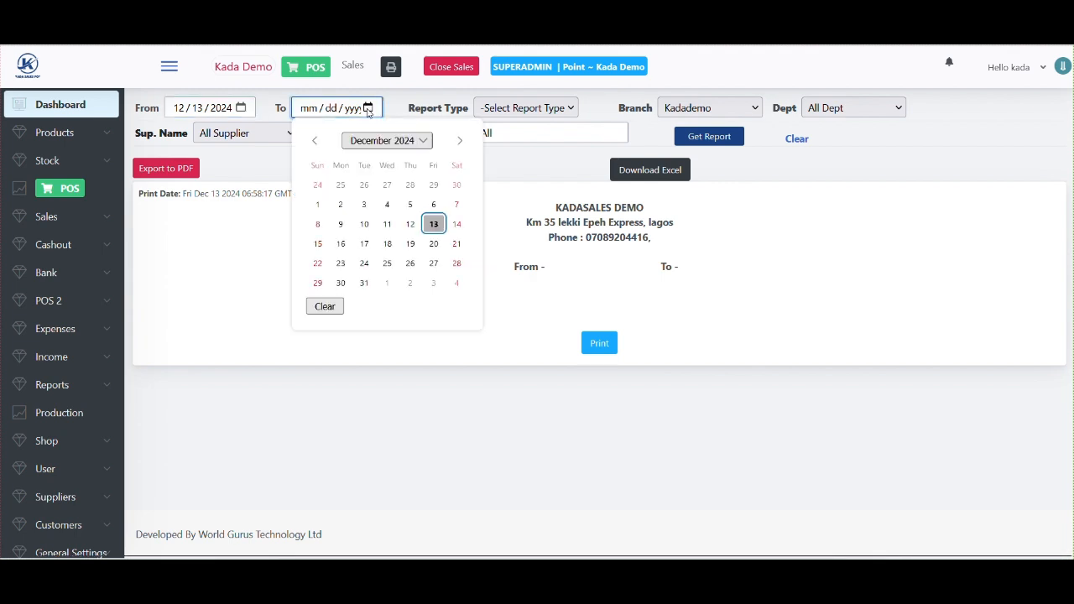
left_click(433, 223)
left_click(538, 112)
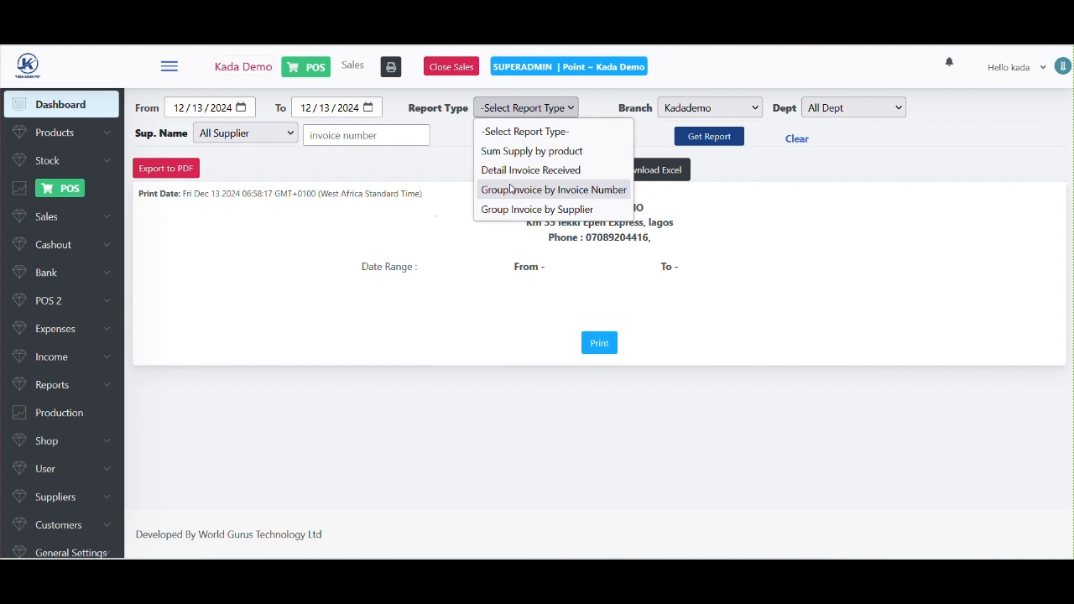
left_click(559, 211)
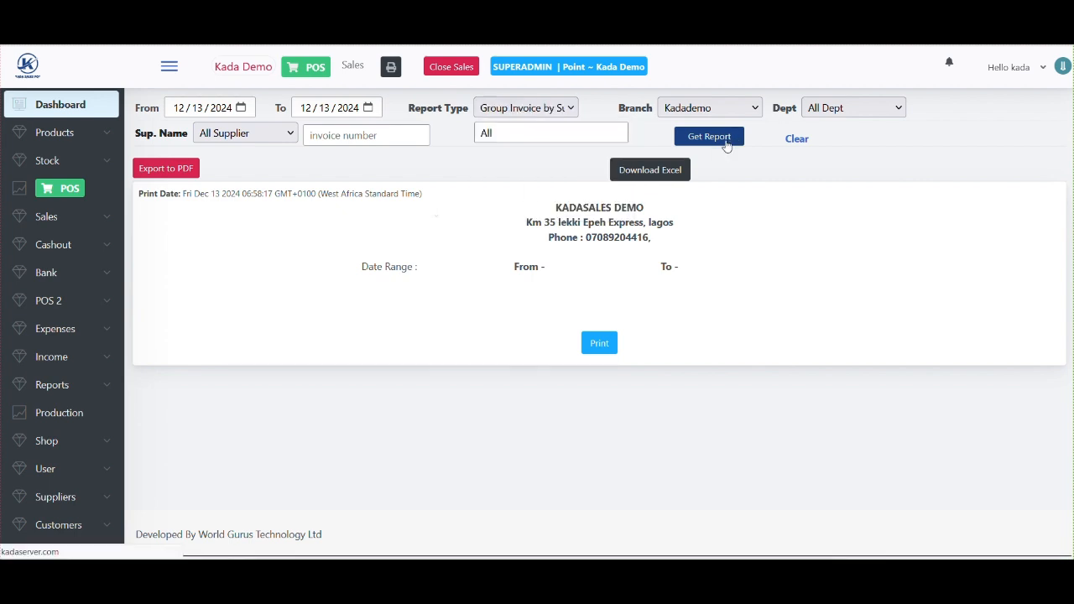
left_click(727, 144)
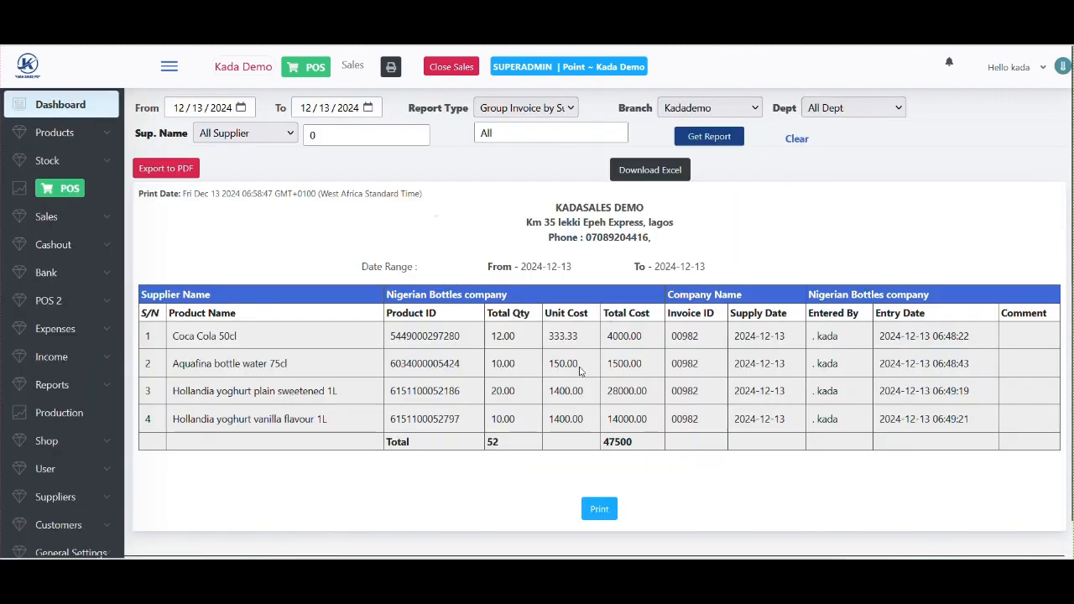
- Move the report's From date to 12/10/2024 and regenerate it
scroll(579, 370, "down", 1)
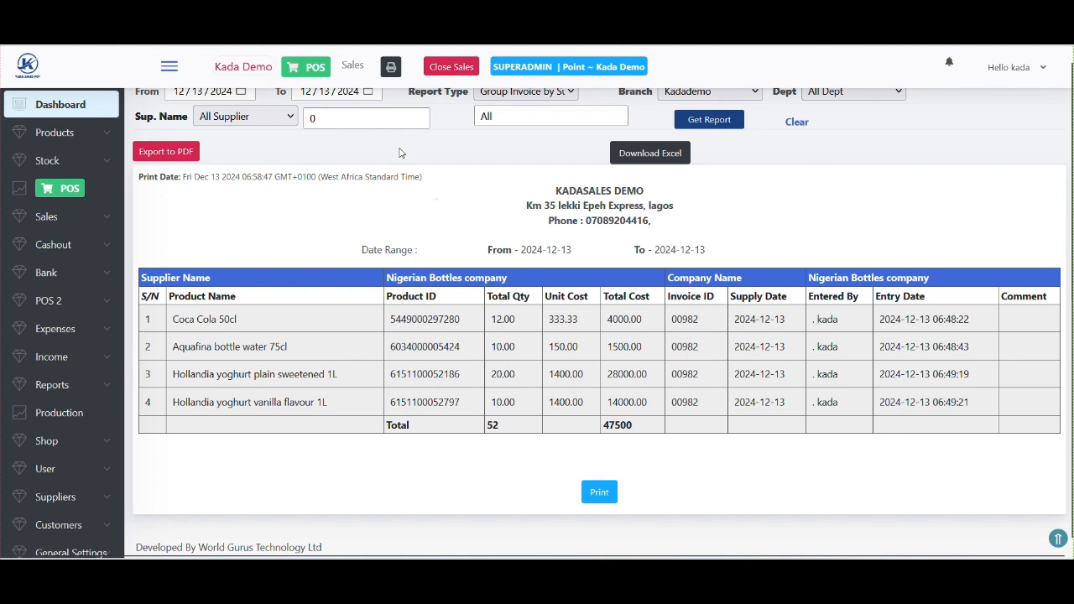
scroll(361, 139, "up", 1)
left_click(240, 109)
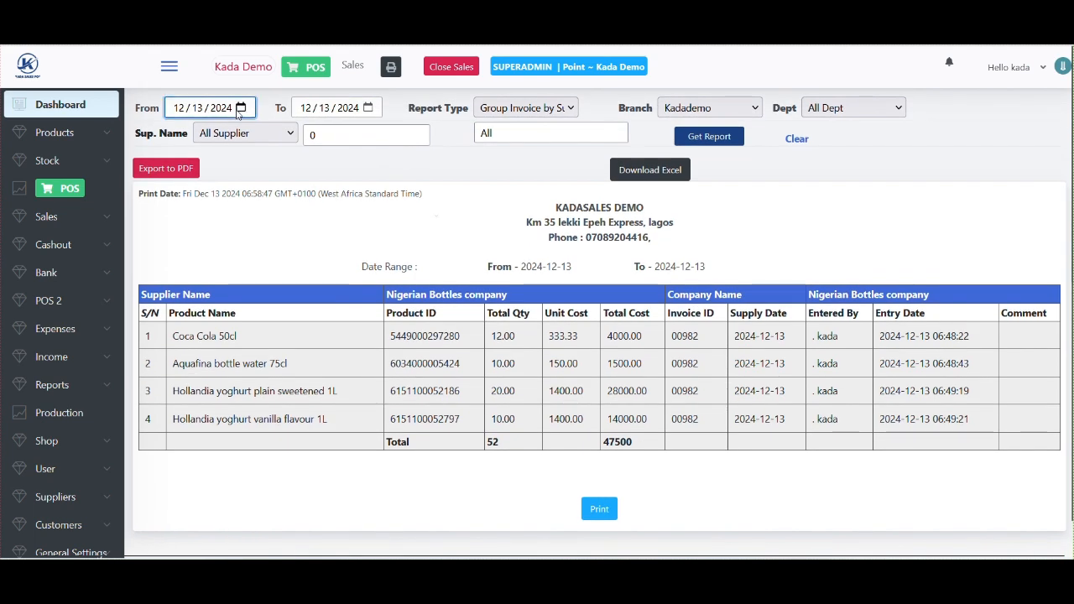
left_click(237, 224)
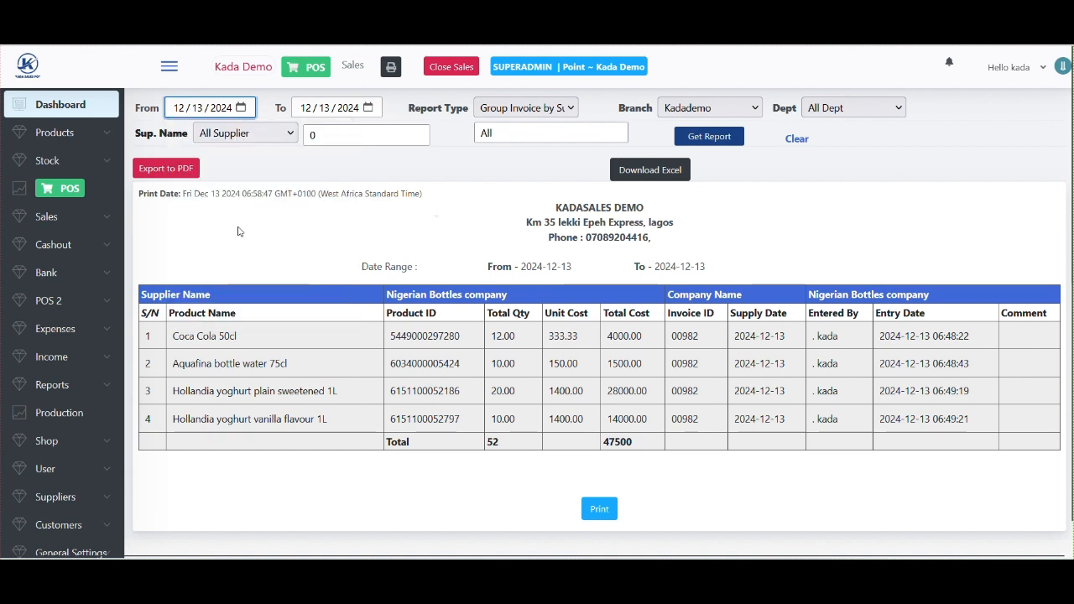
left_click(706, 139)
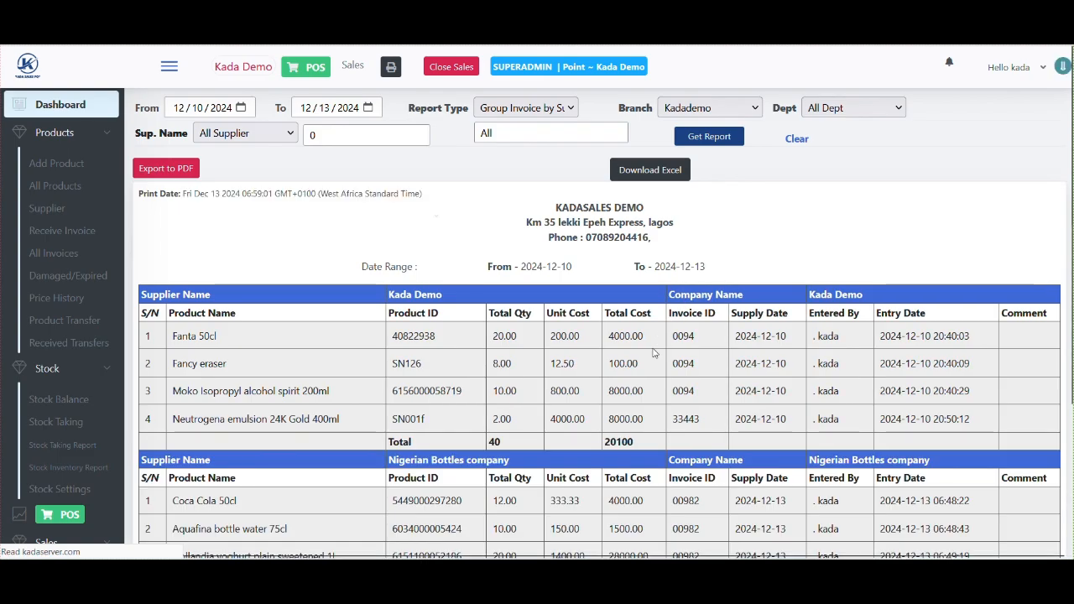
- Highlight the Kada Demo supplier group and its 20,100 total cost
scroll(653, 352, "down", 1)
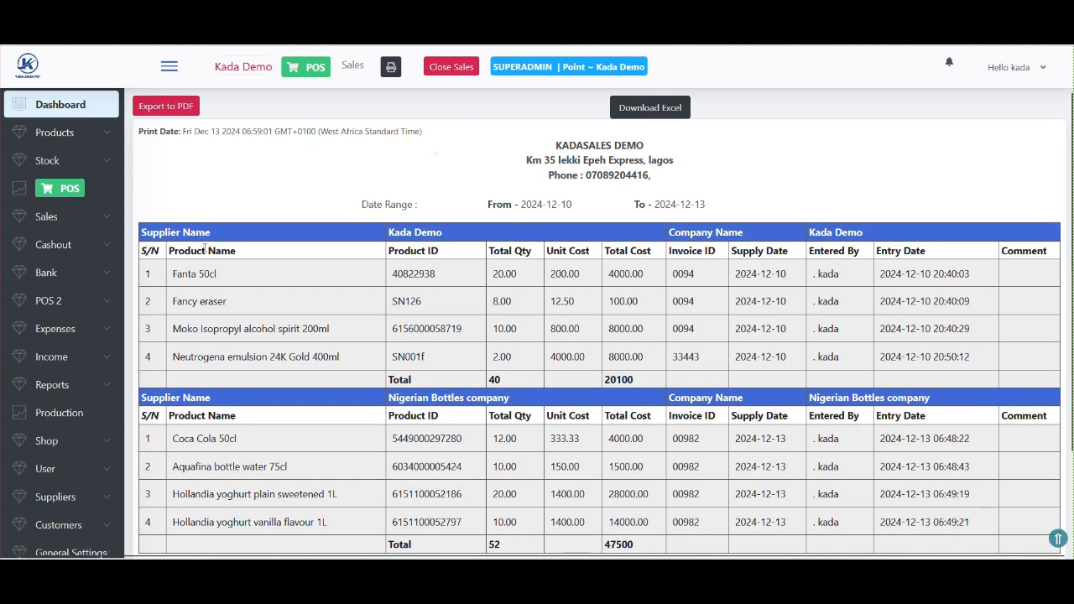
double_click(427, 233)
double_click(622, 380)
scroll(645, 388, "down", 2)
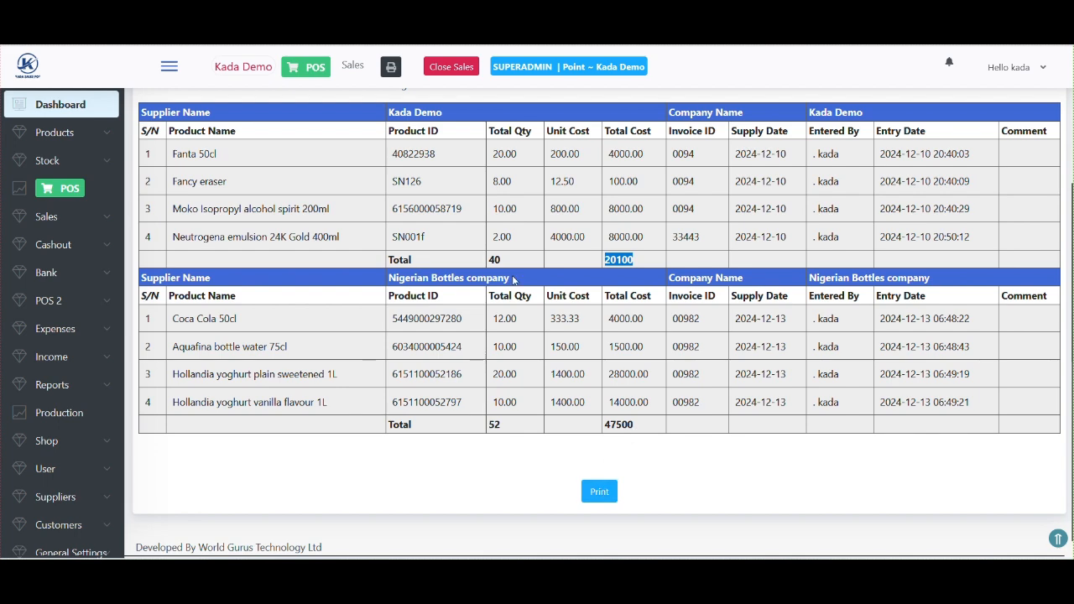
scroll(515, 282, "up", 1)
scroll(515, 282, "up", 1)
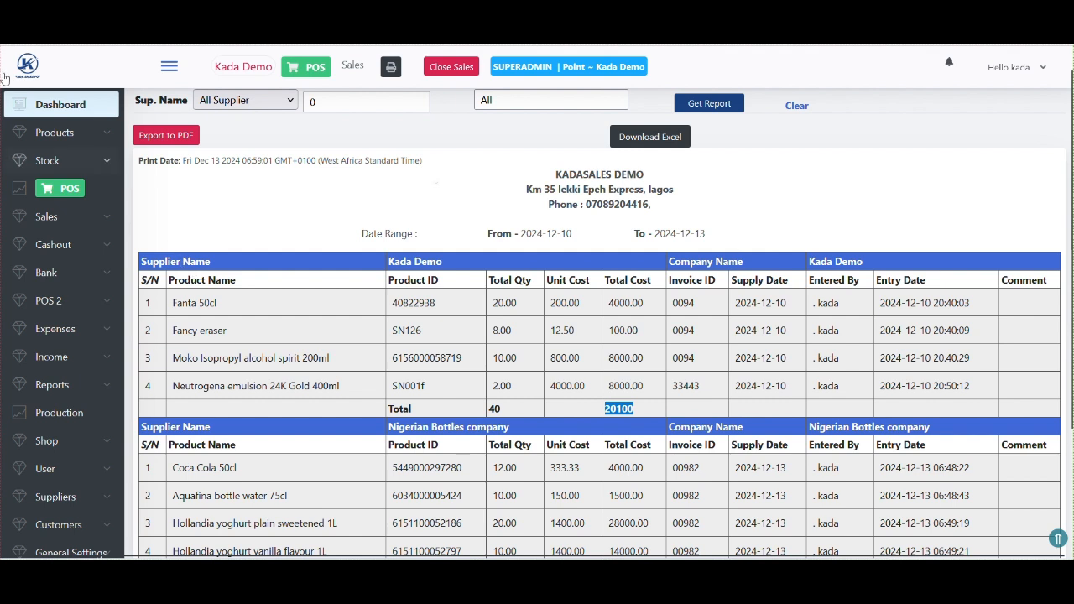
- Search All Products for 'coca' to check Coca Cola 50cl's stock history, then open My Profile
left_click(47, 163)
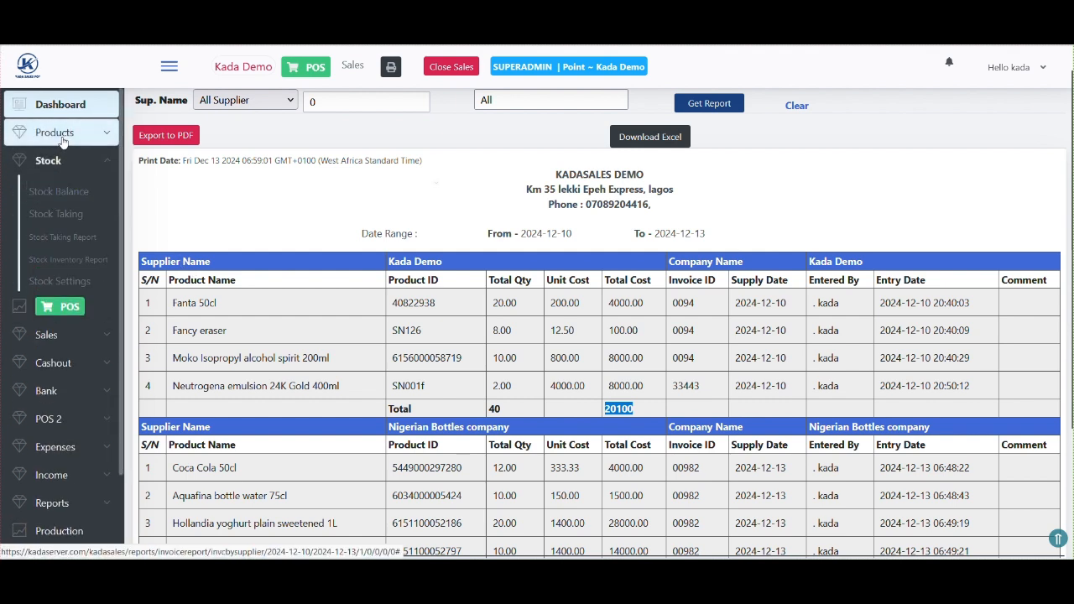
left_click(62, 140)
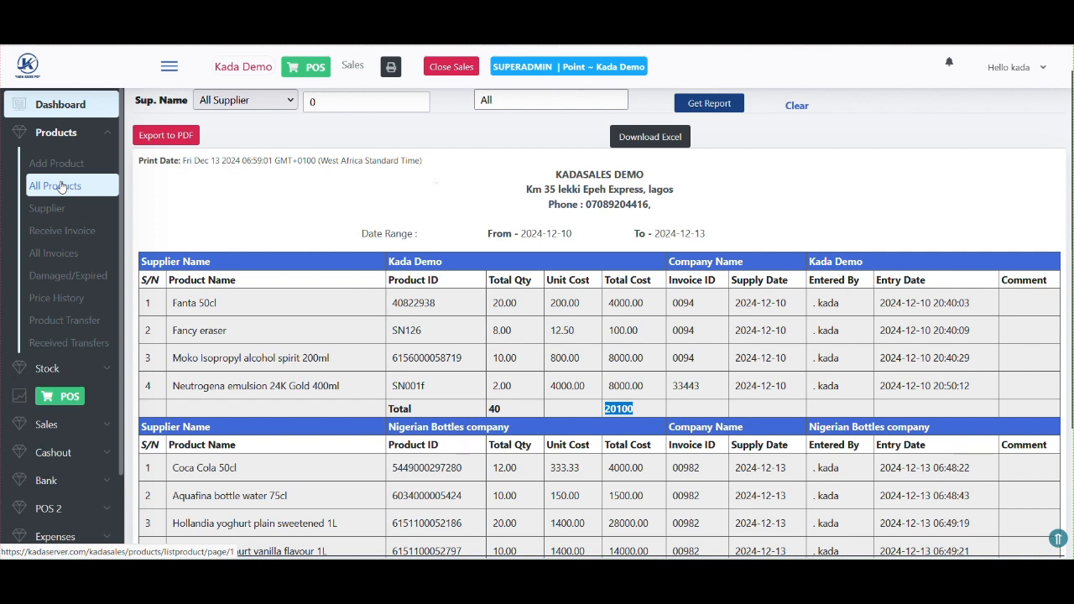
left_click(61, 186)
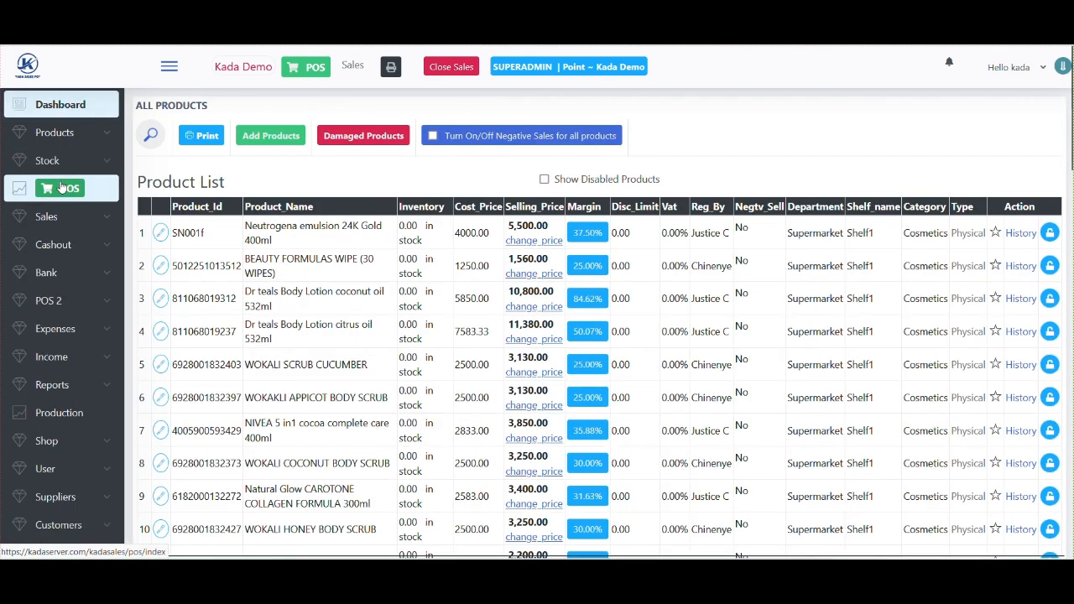
left_click(151, 137)
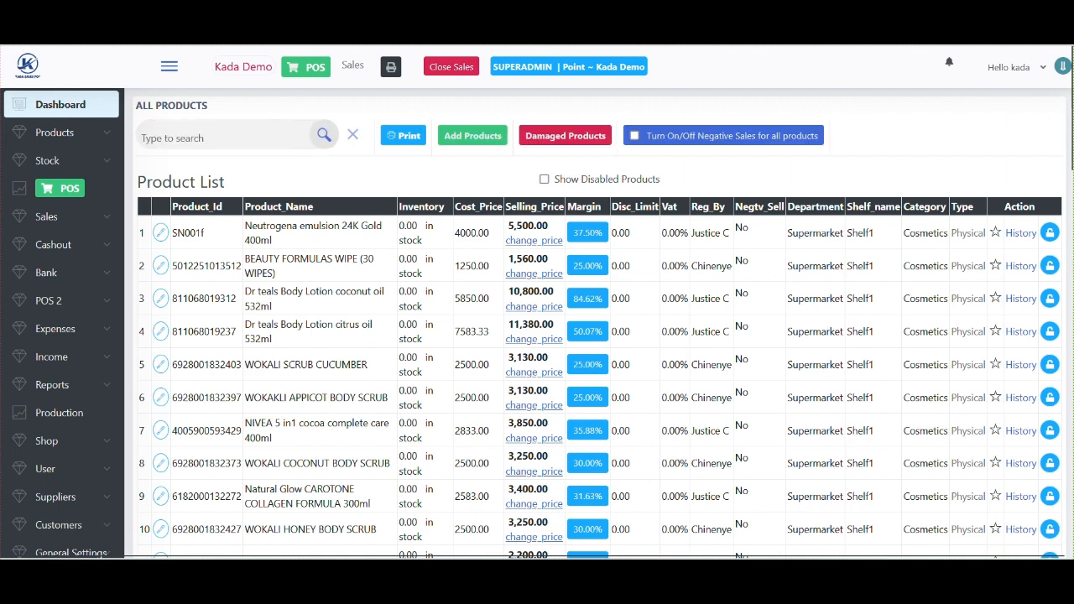
type("coca")
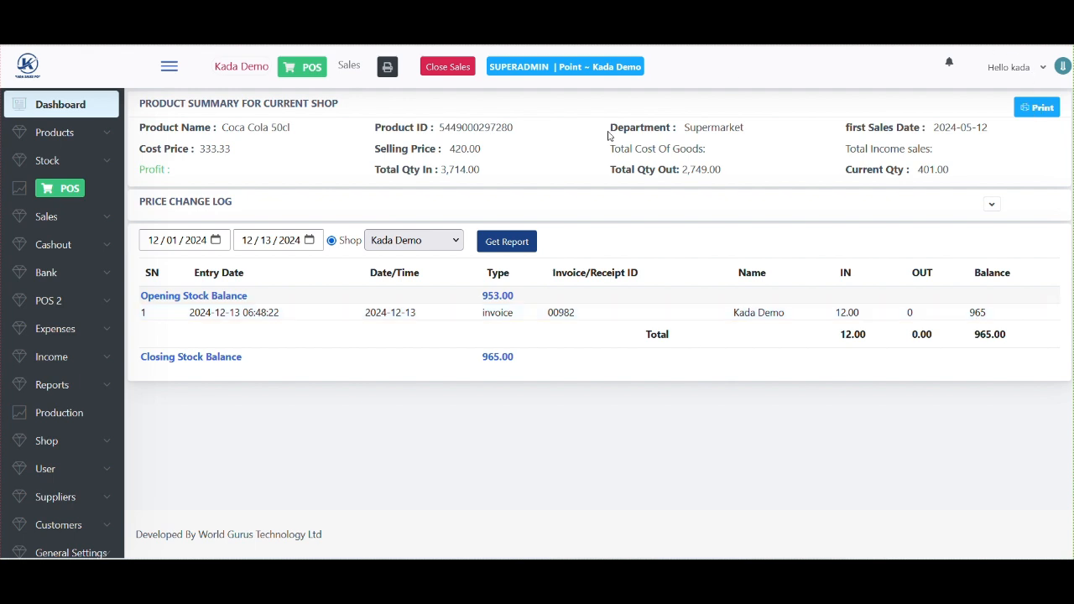
left_click(1017, 68)
left_click(958, 107)
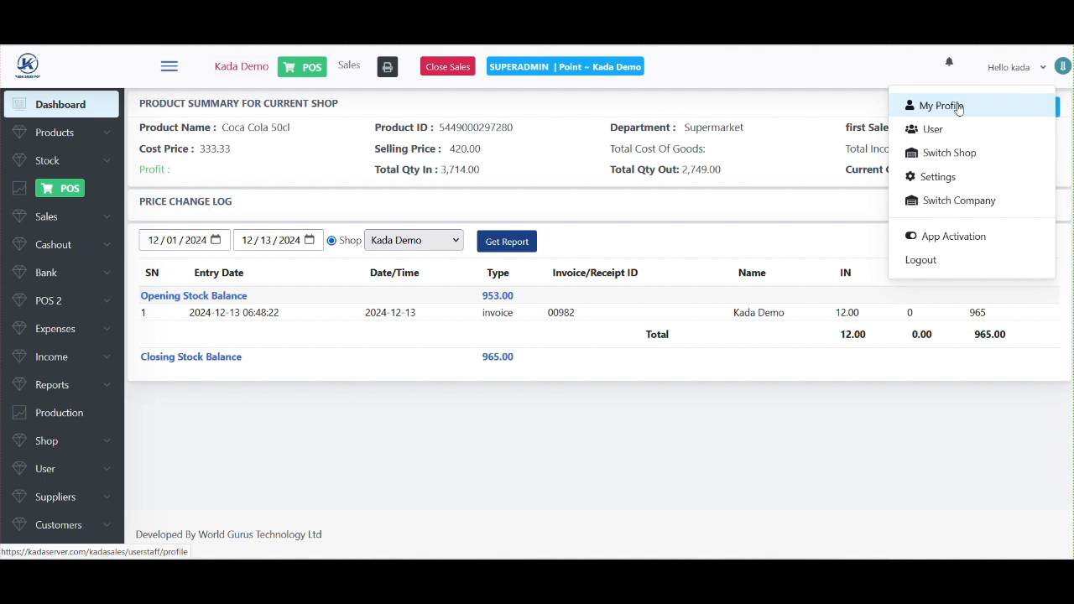